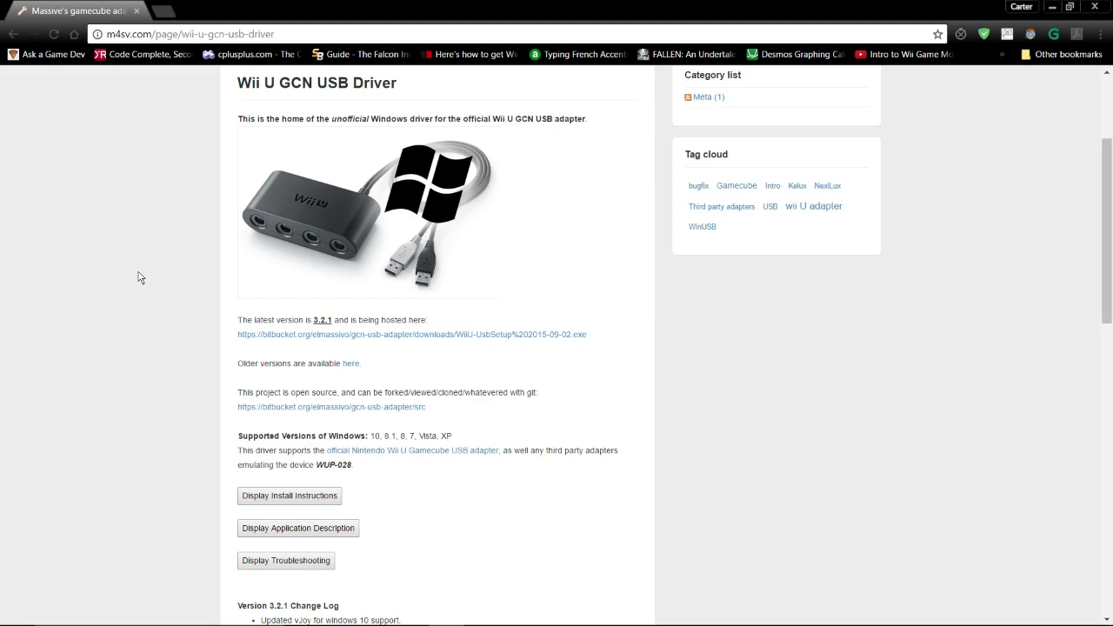
# Scroll the m4sv.com driver page to the version 3.2.1 download link and open its context menu
pyautogui.scroll(-3, 135, 277)
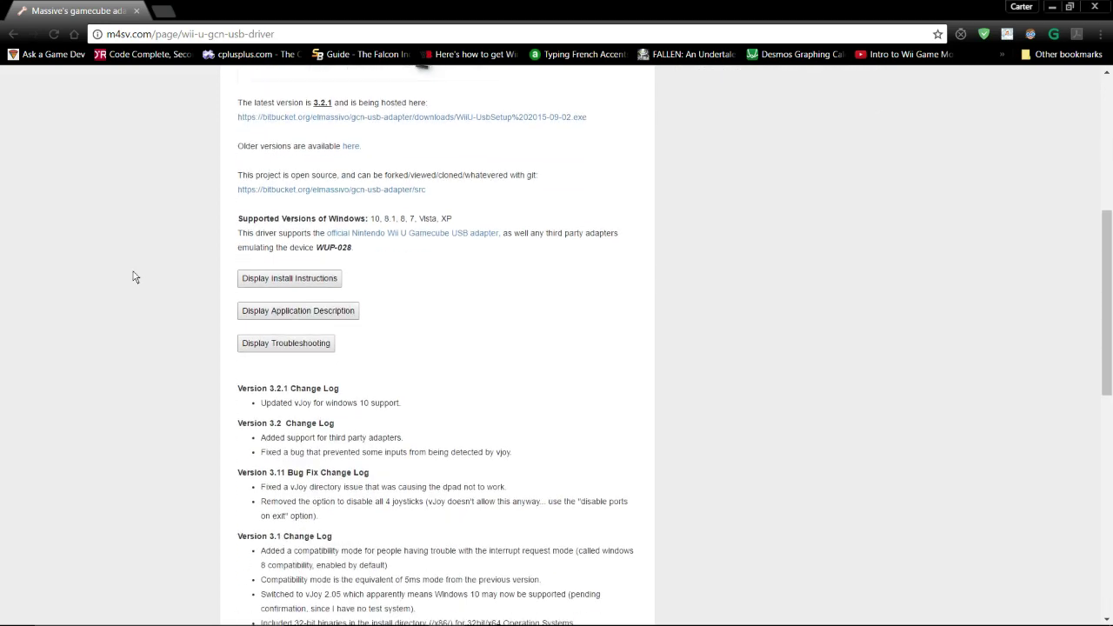
pyautogui.scroll(3, 133, 277)
pyautogui.scroll(2, 130, 305)
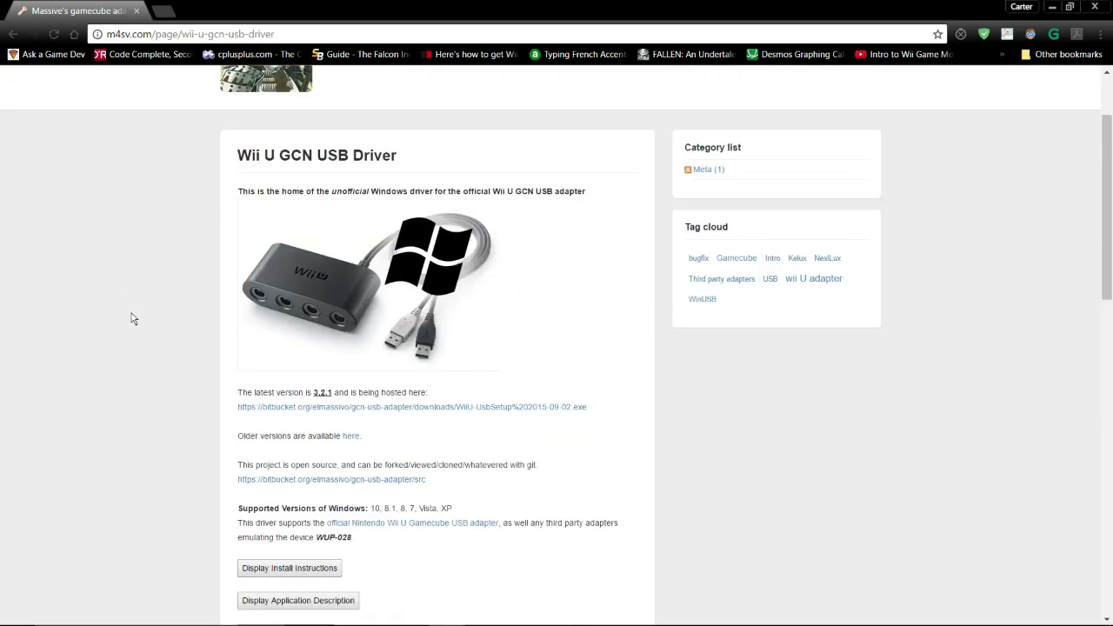
pyautogui.scroll(1, 113, 435)
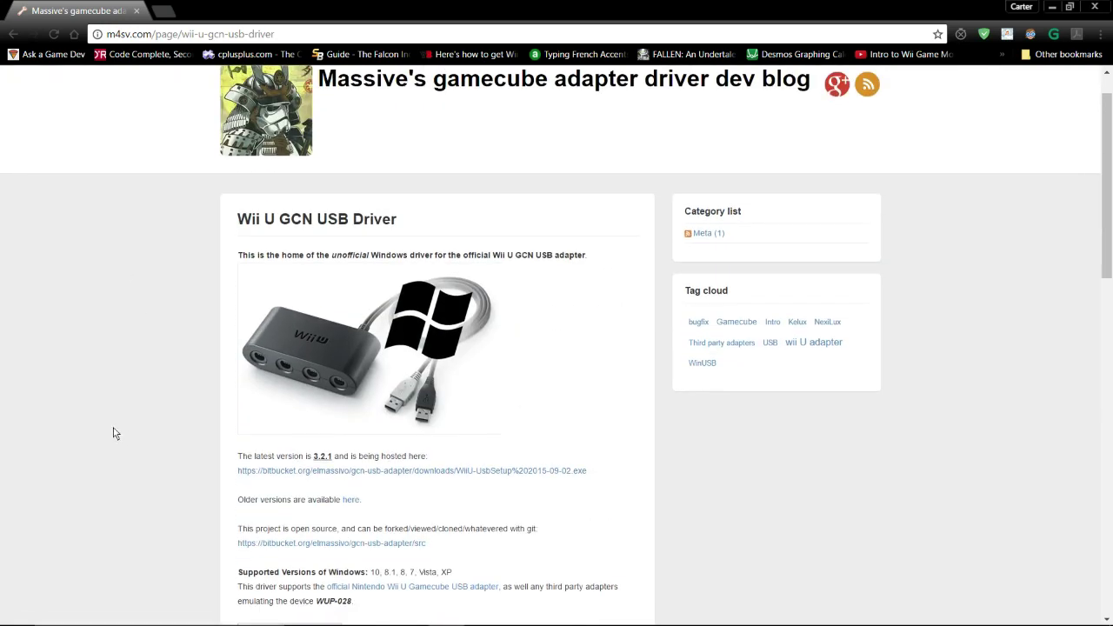
pyautogui.scroll(-2, 113, 435)
pyautogui.rightClick(380, 344)
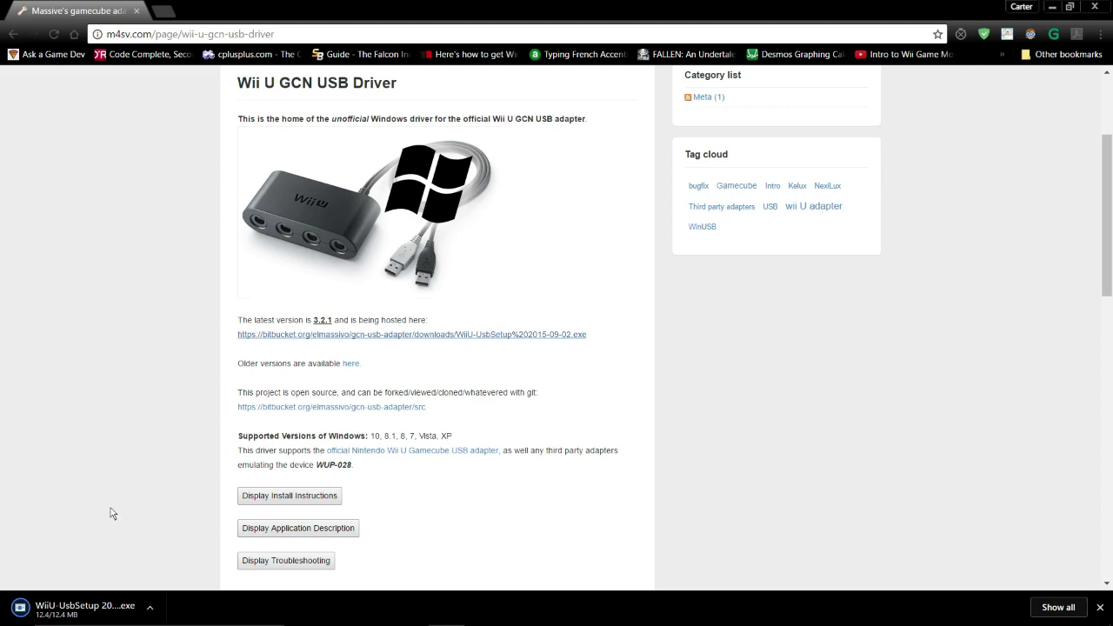
# Keep the flagged WiiU-UsbSetup installer download after reviewing the vJoy Windows 10 note
pyautogui.scroll(-5, 131, 470)
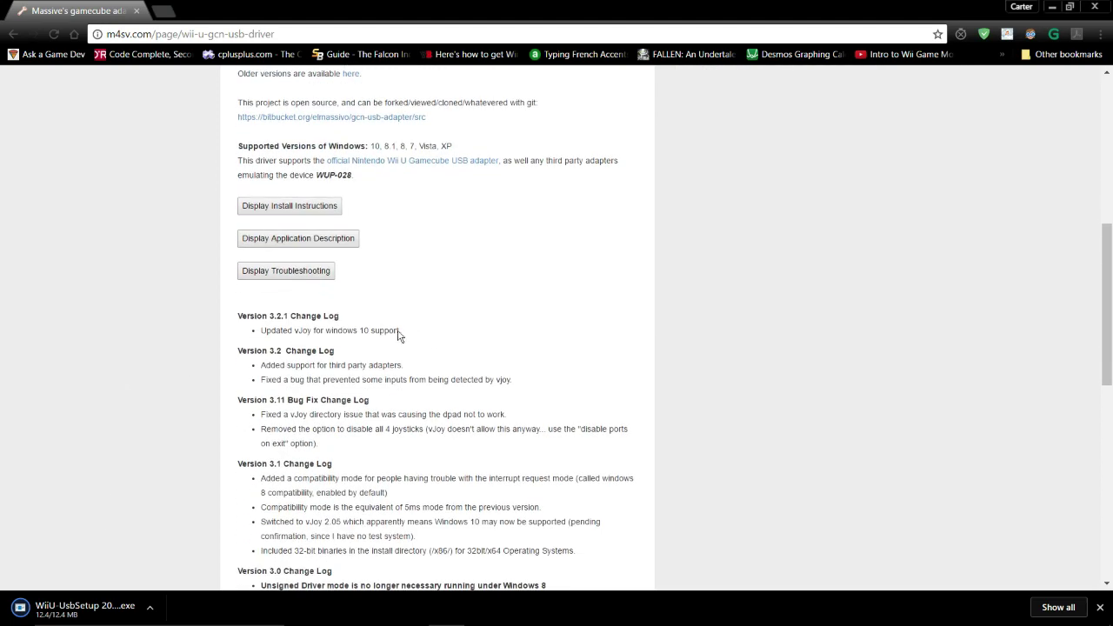
pyautogui.moveTo(401, 333); pyautogui.dragTo(261, 333)
pyautogui.click(90, 366)
pyautogui.scroll(3, 85, 409)
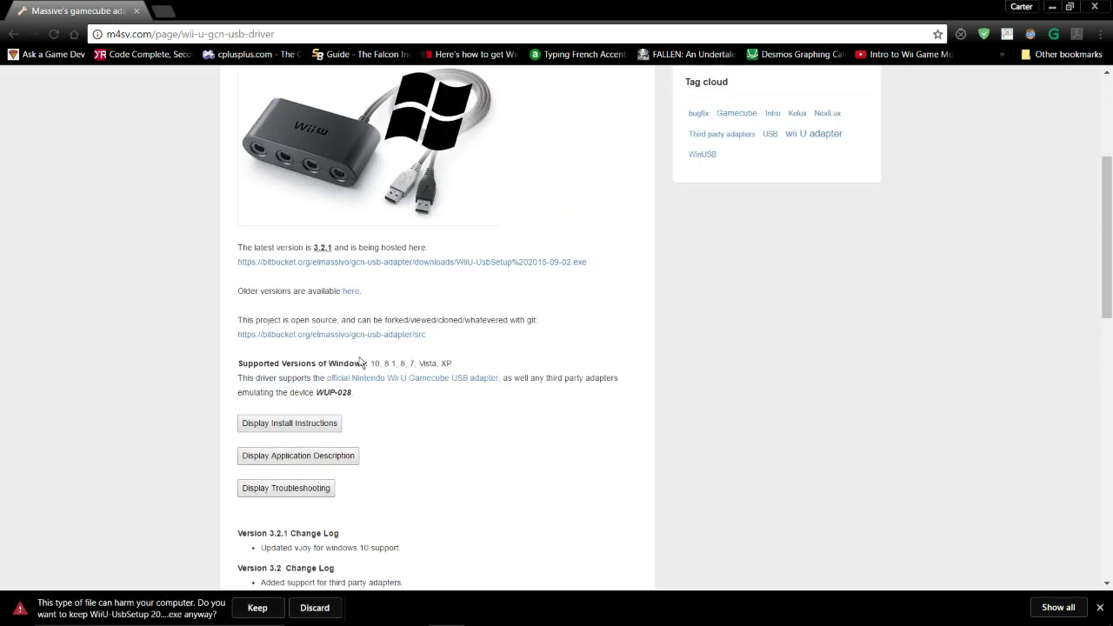
pyautogui.scroll(-1, 242, 376)
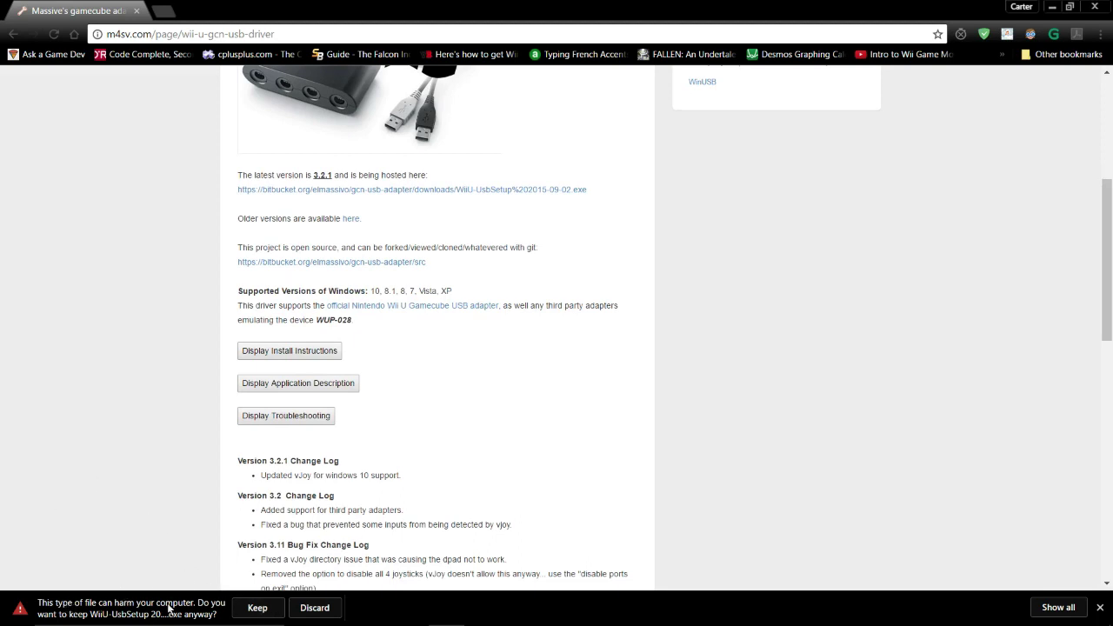
pyautogui.click(254, 607)
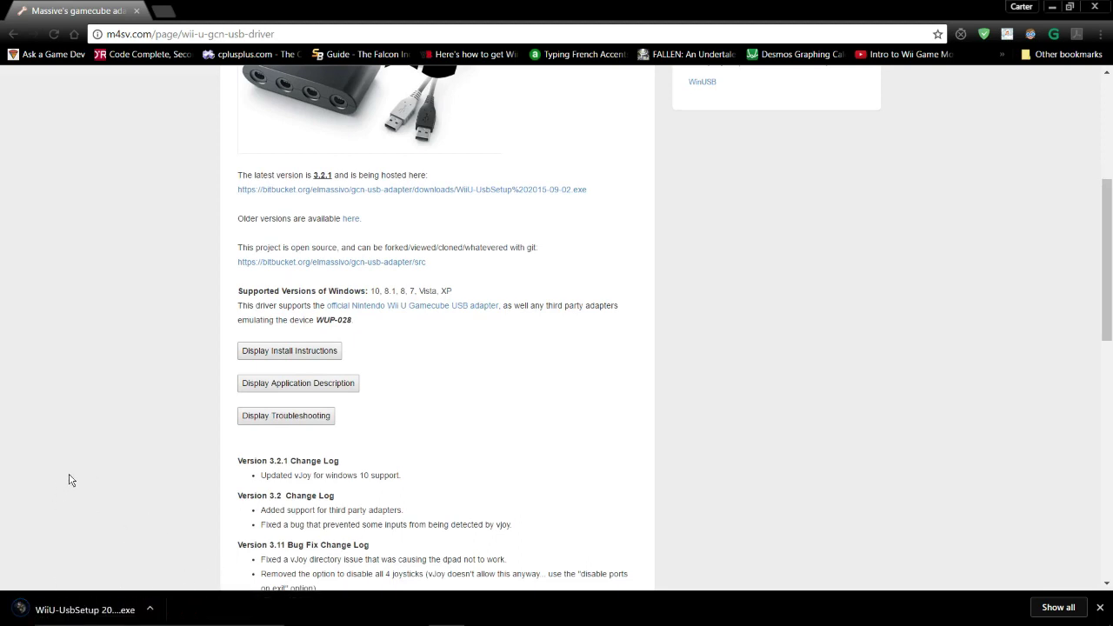
# Expand the page's installation instructions
pyautogui.scroll(-2, 85, 413)
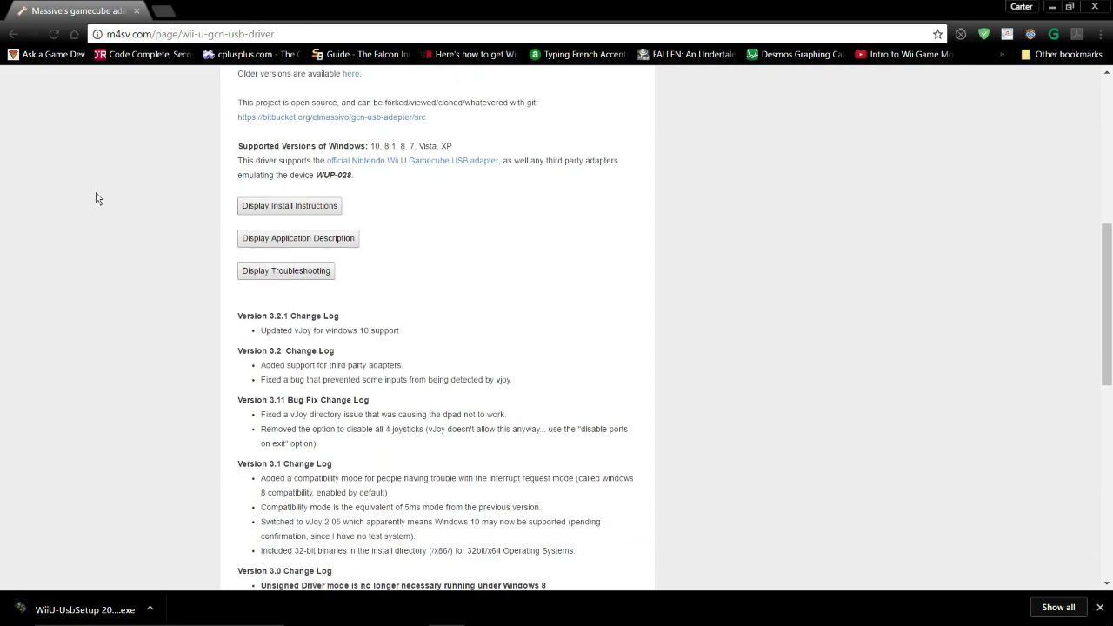
pyautogui.moveTo(107, 34); pyautogui.dragTo(306, 35)
pyautogui.click(120, 253)
pyautogui.click(258, 209)
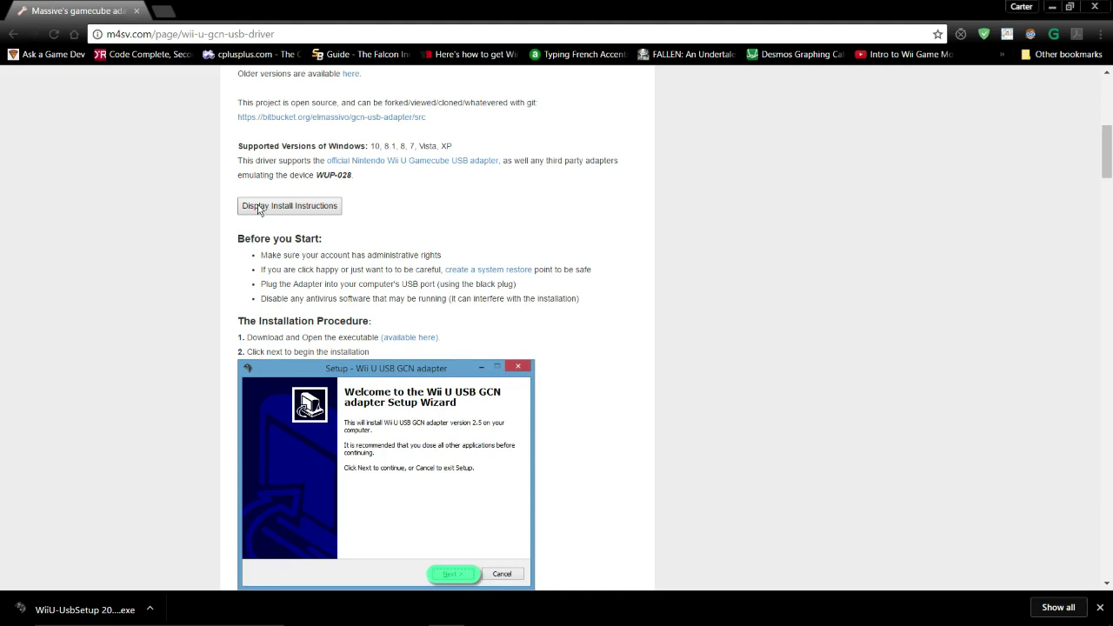
# Read through the install guide, then run the downloaded WiiU-UsbSetup installer from the download bar
pyautogui.scroll(-1, 150, 248)
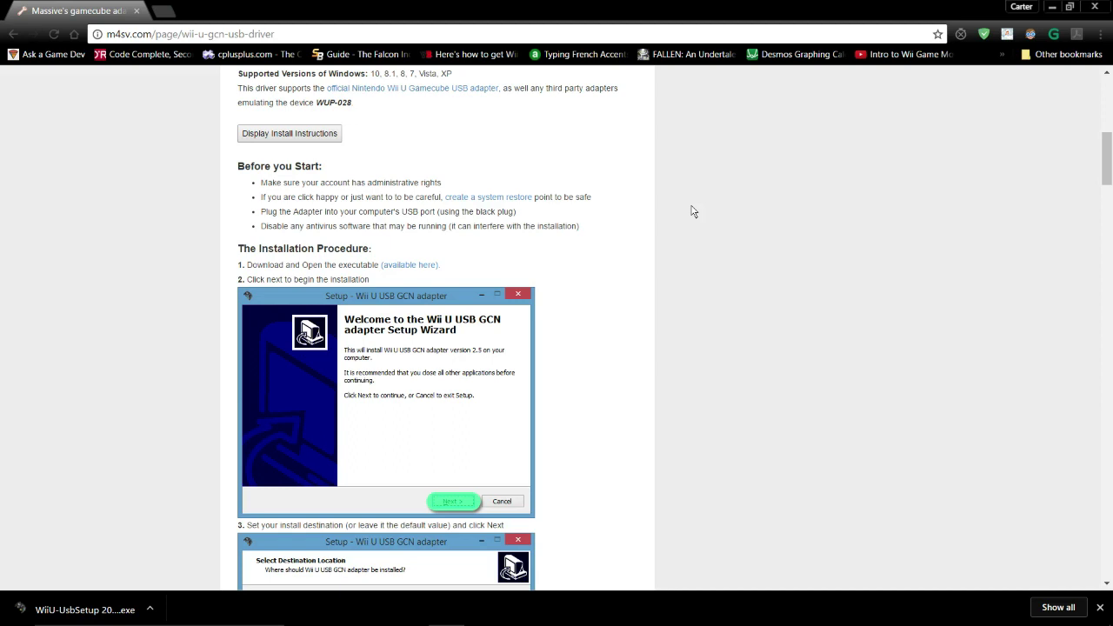
pyautogui.scroll(-1, 713, 206)
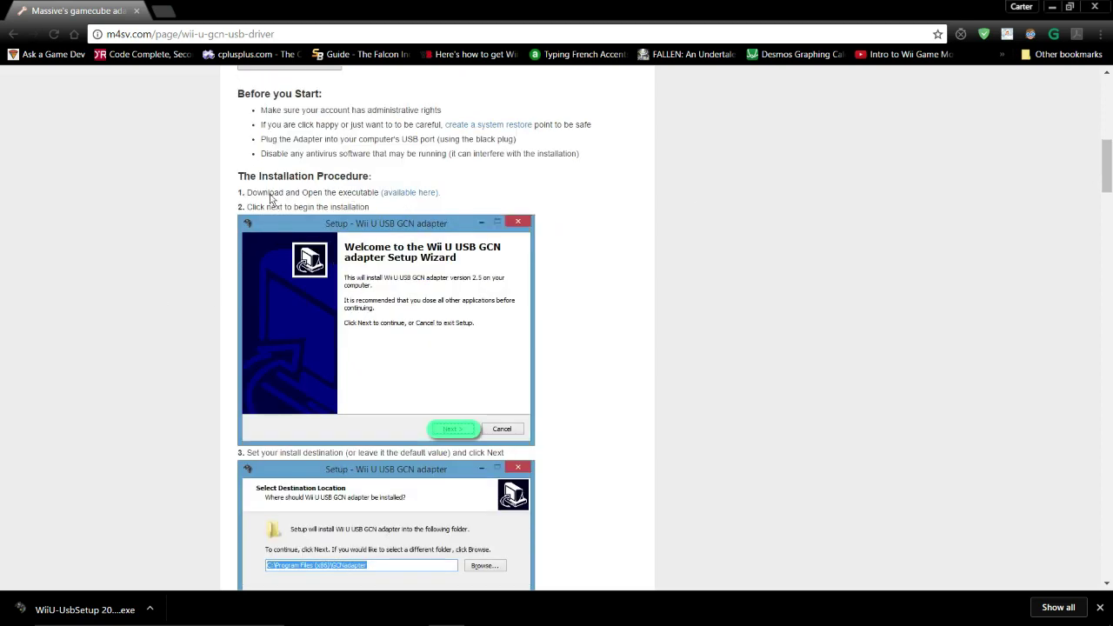
pyautogui.click(105, 612)
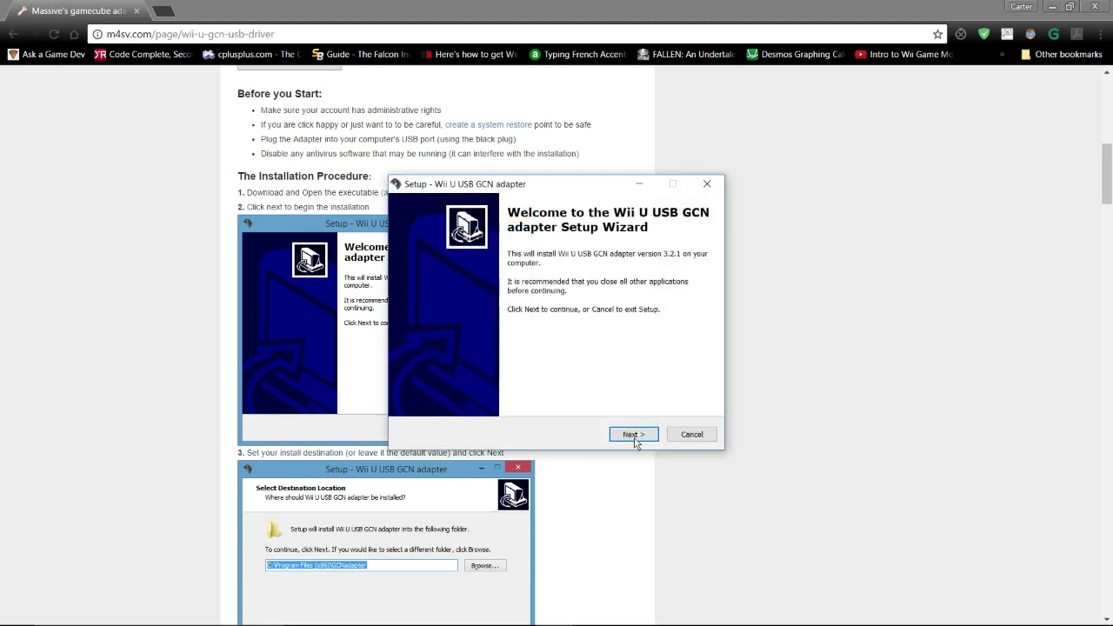
# Get past the setup welcome page and accept the default install and Start menu folders
pyautogui.moveTo(564, 185); pyautogui.dragTo(815, 162)
pyautogui.scroll(-1, 276, 250)
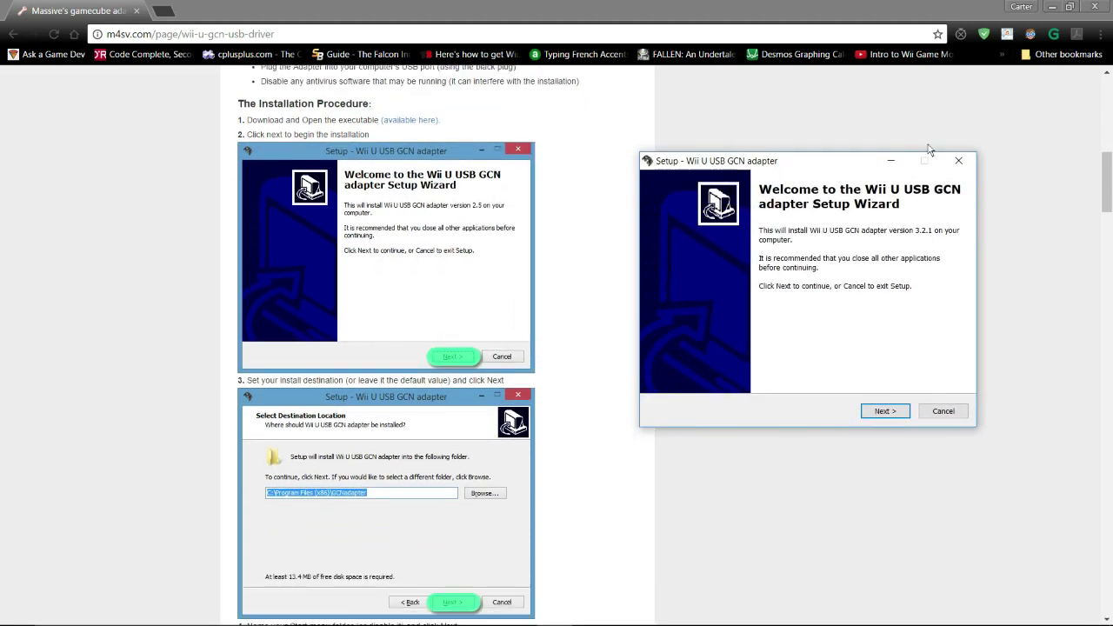
pyautogui.moveTo(803, 163)
pyautogui.mouseDown()
pyautogui.moveTo(806, 120)
pyautogui.moveTo(790, 153)
pyautogui.mouseUp()
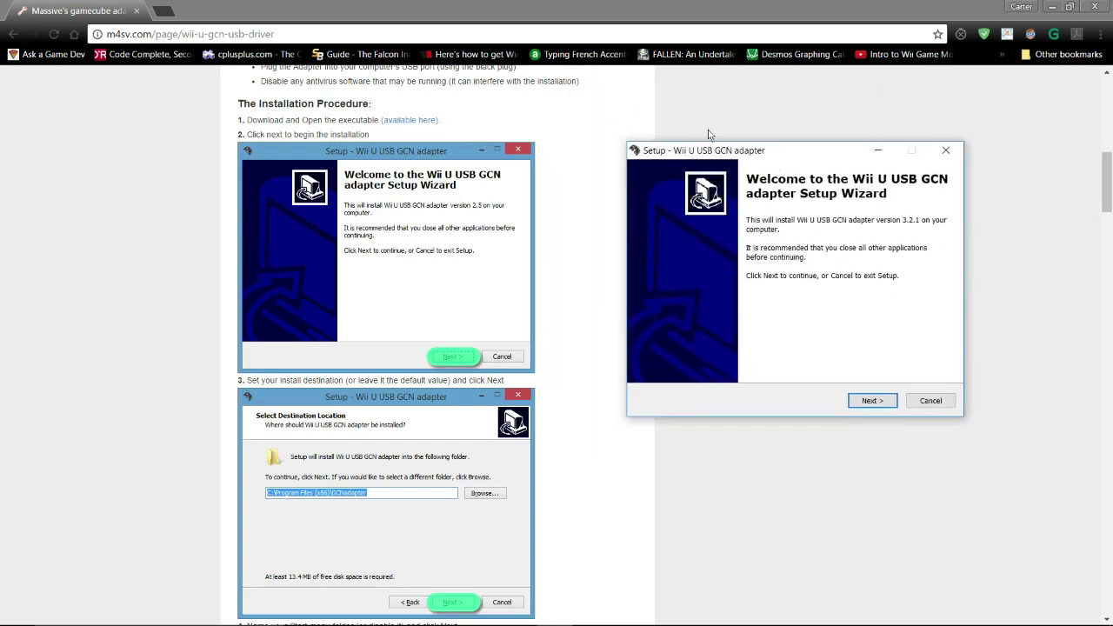
pyautogui.scroll(-2, 397, 299)
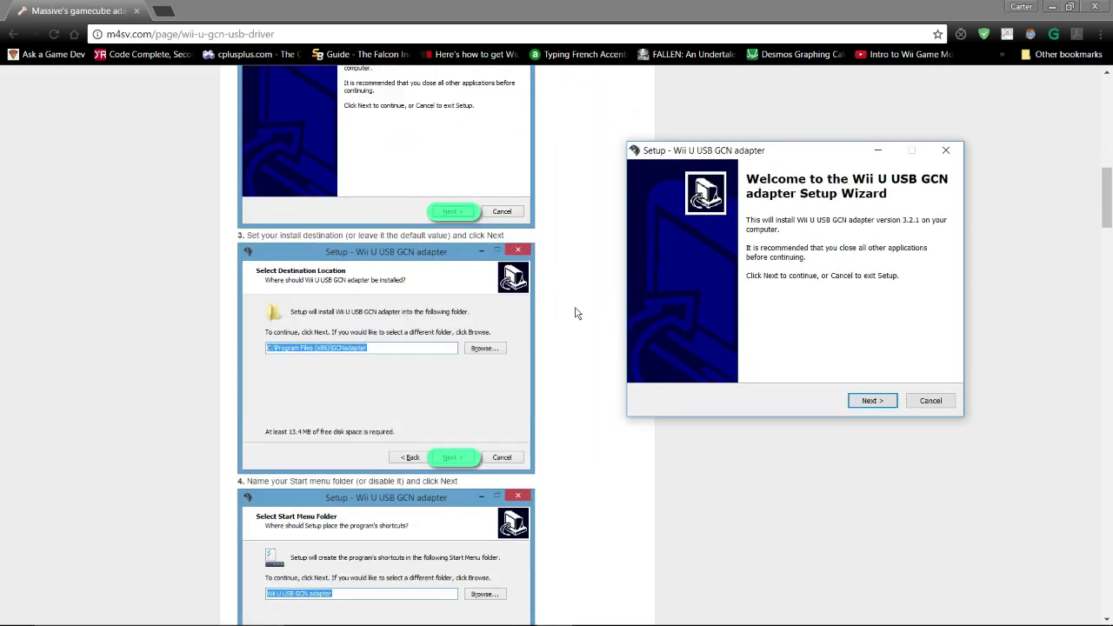
pyautogui.scroll(-1, 357, 341)
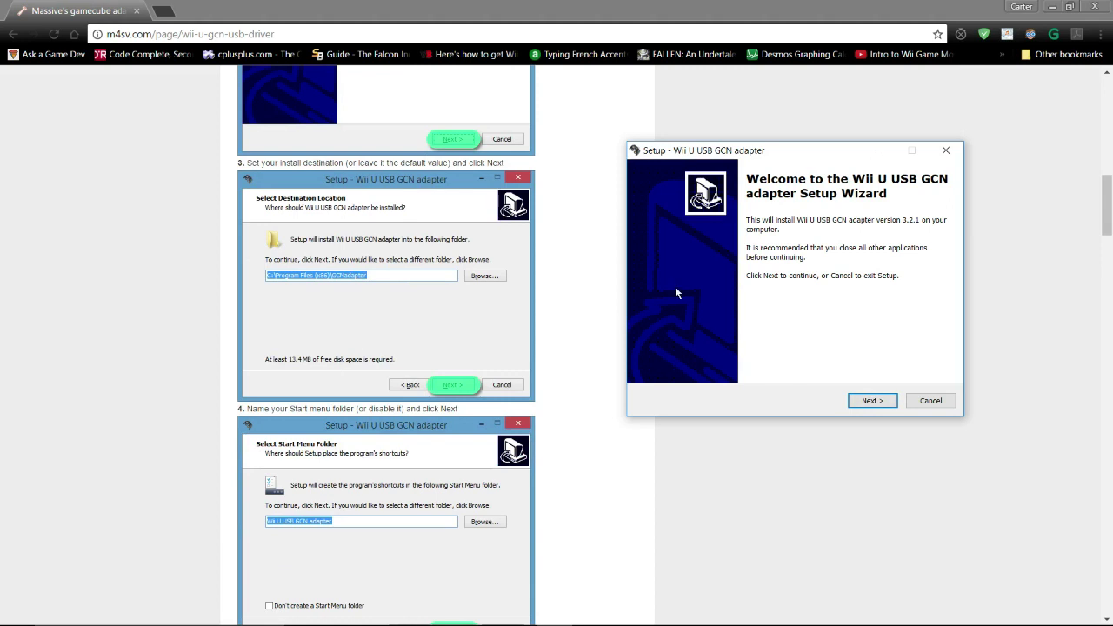
pyautogui.click(869, 400)
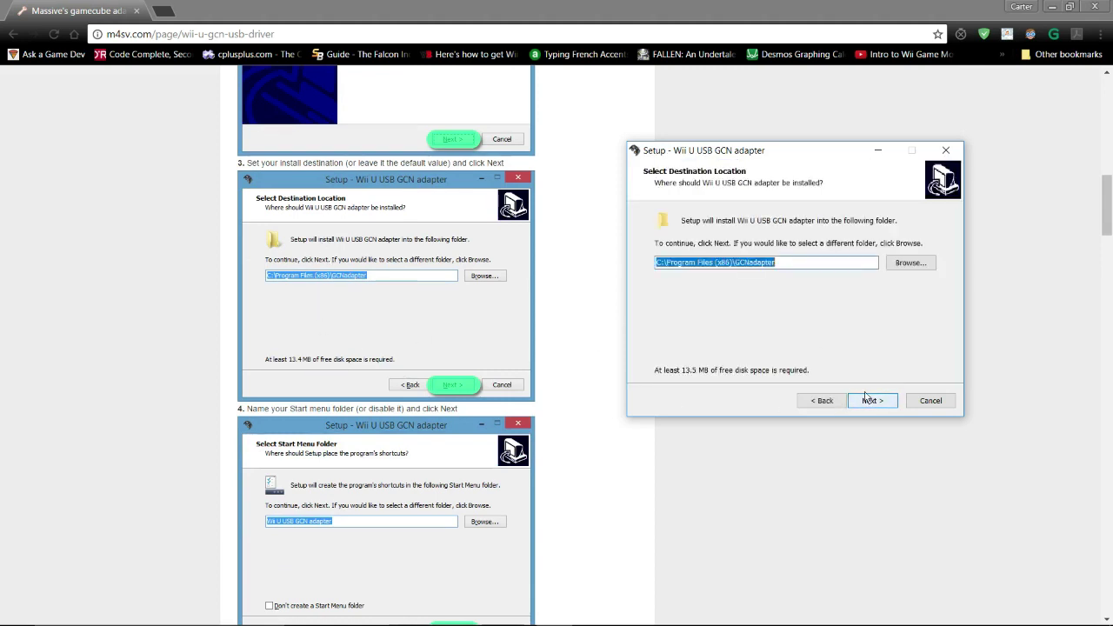
pyautogui.moveTo(705, 157); pyautogui.dragTo(682, 146)
pyautogui.click(858, 395)
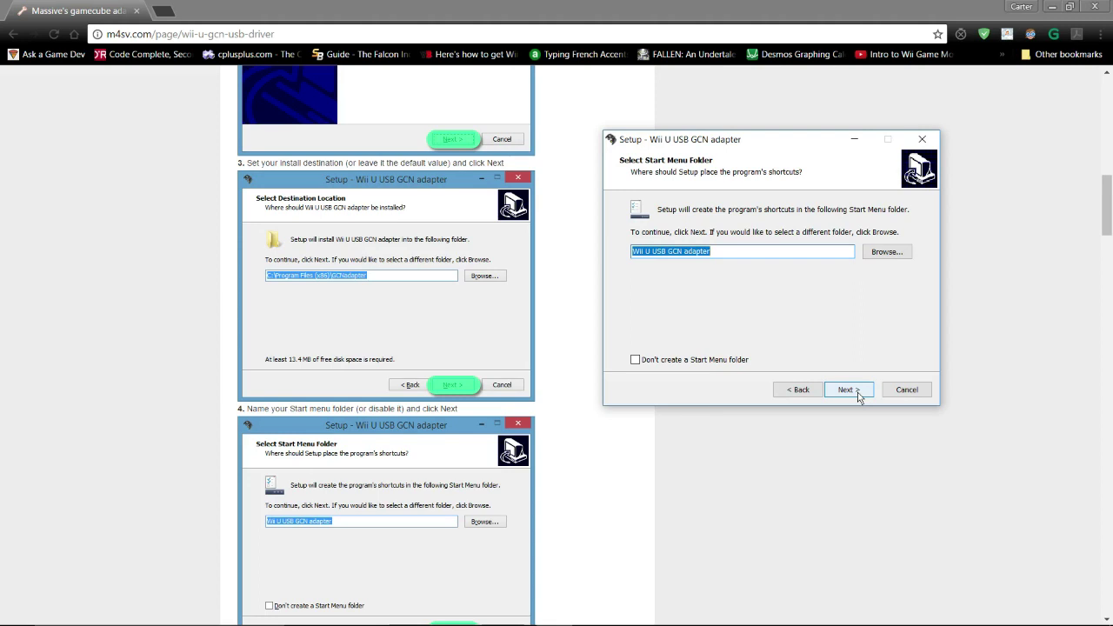
pyautogui.click(857, 396)
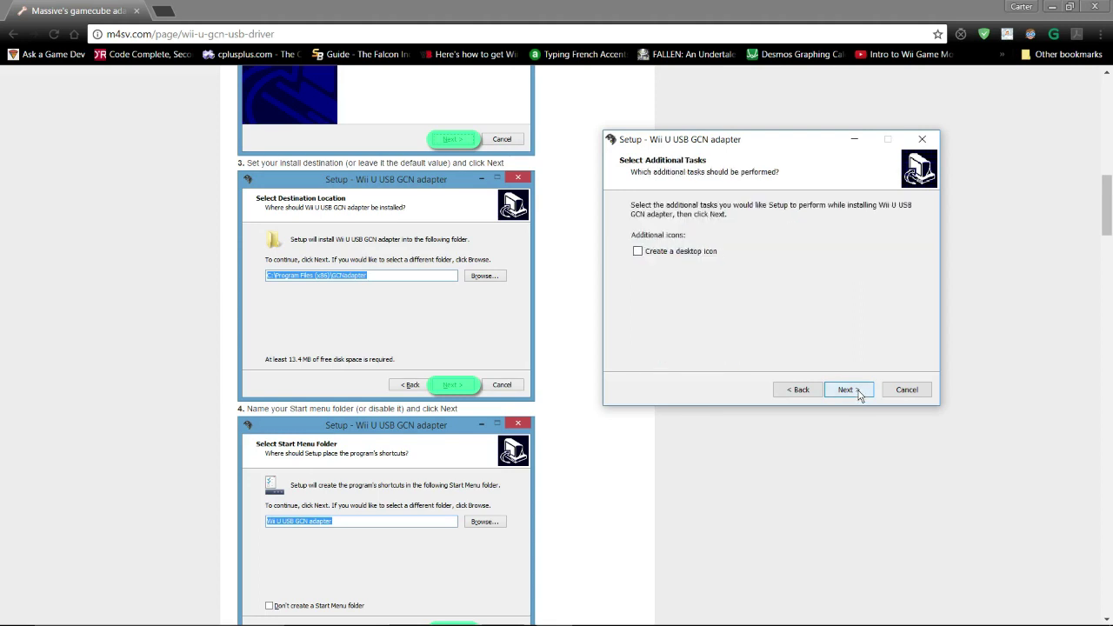
# Add a desktop icon and start installing the version 3.2.1 adapter software
pyautogui.click(675, 253)
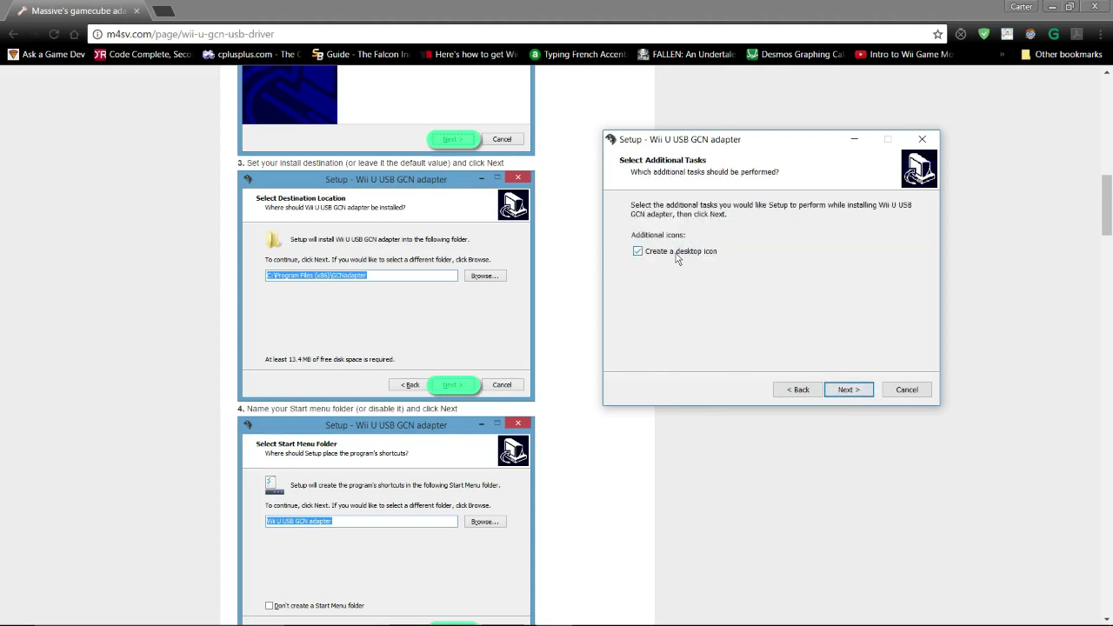
pyautogui.click(861, 391)
pyautogui.click(859, 392)
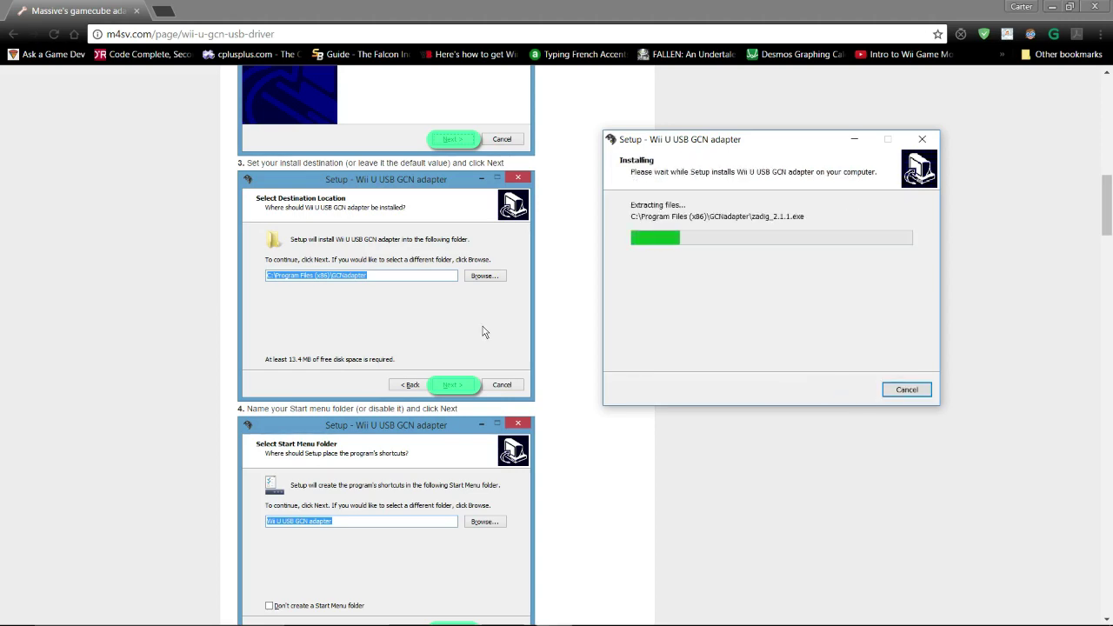
pyautogui.scroll(-15, 484, 331)
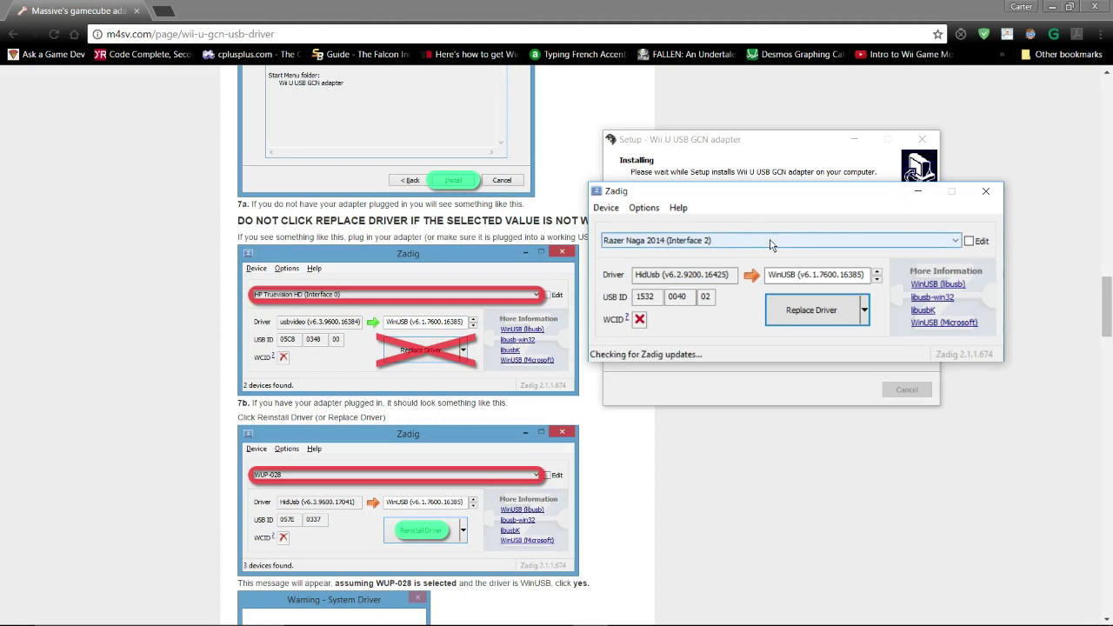
# Select the WUP-028 adapter in Zadig and reinstall its WinUSB driver
pyautogui.press('Escape')
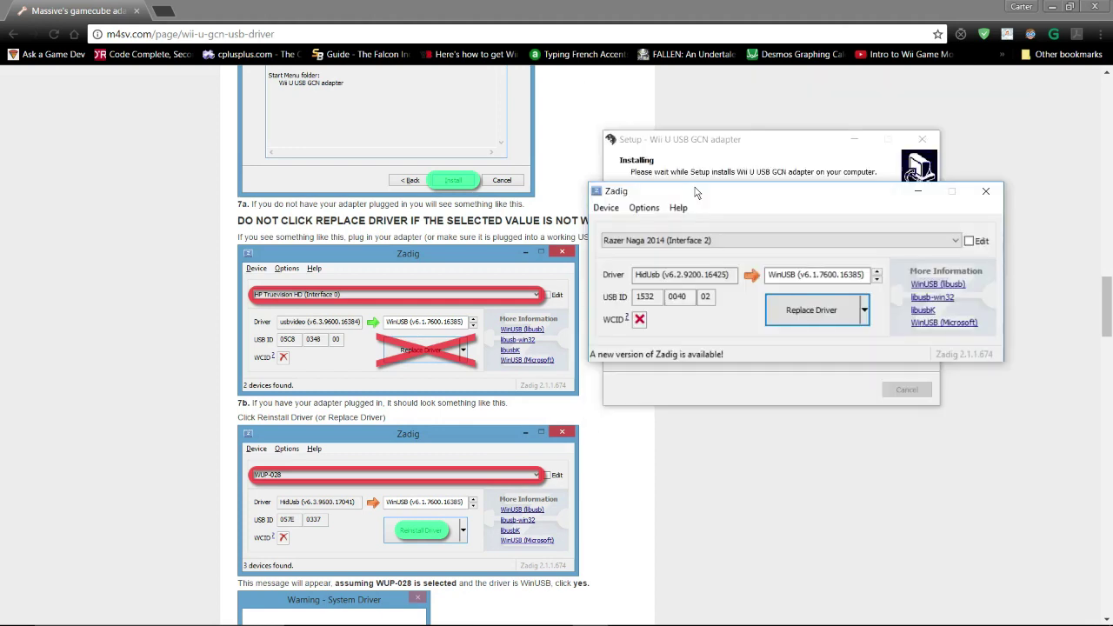
pyautogui.moveTo(695, 187); pyautogui.dragTo(688, 180)
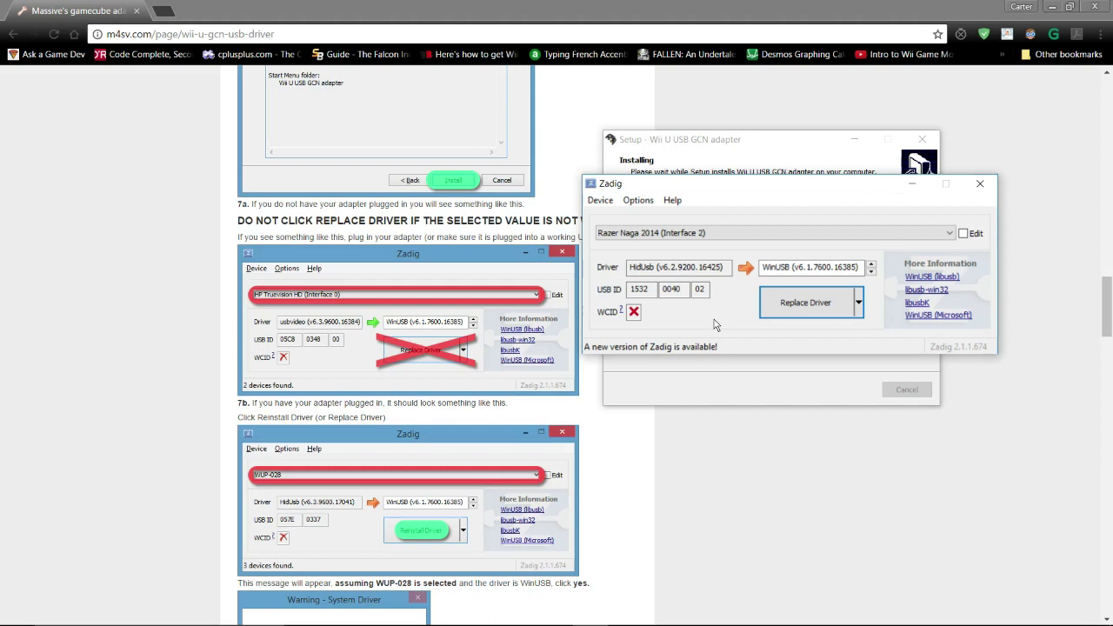
pyautogui.scroll(-3, 142, 326)
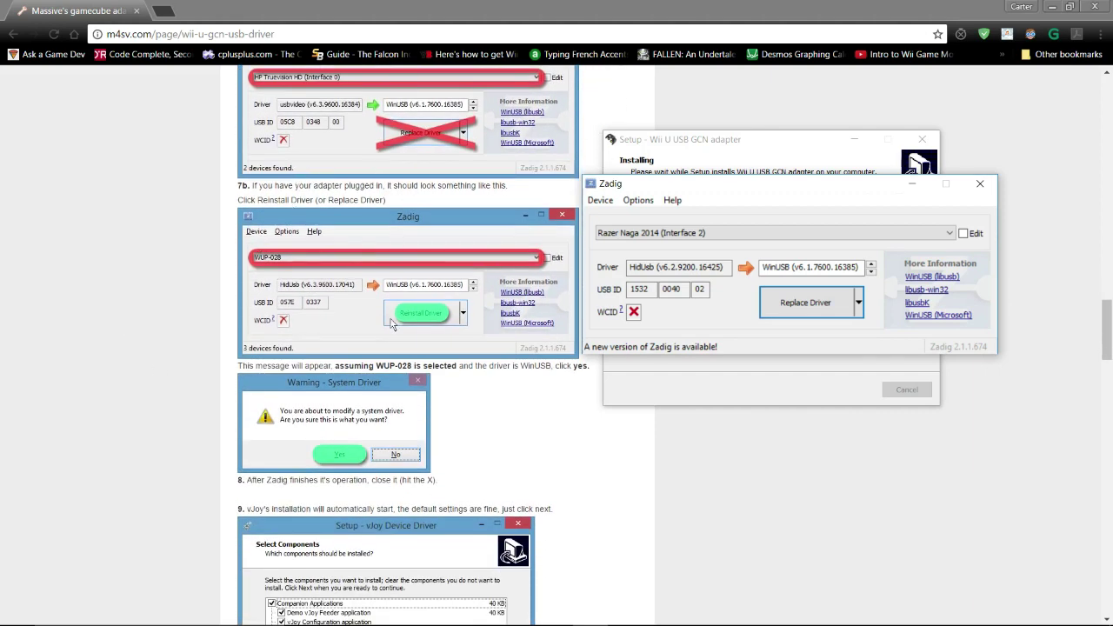
pyautogui.click(661, 235)
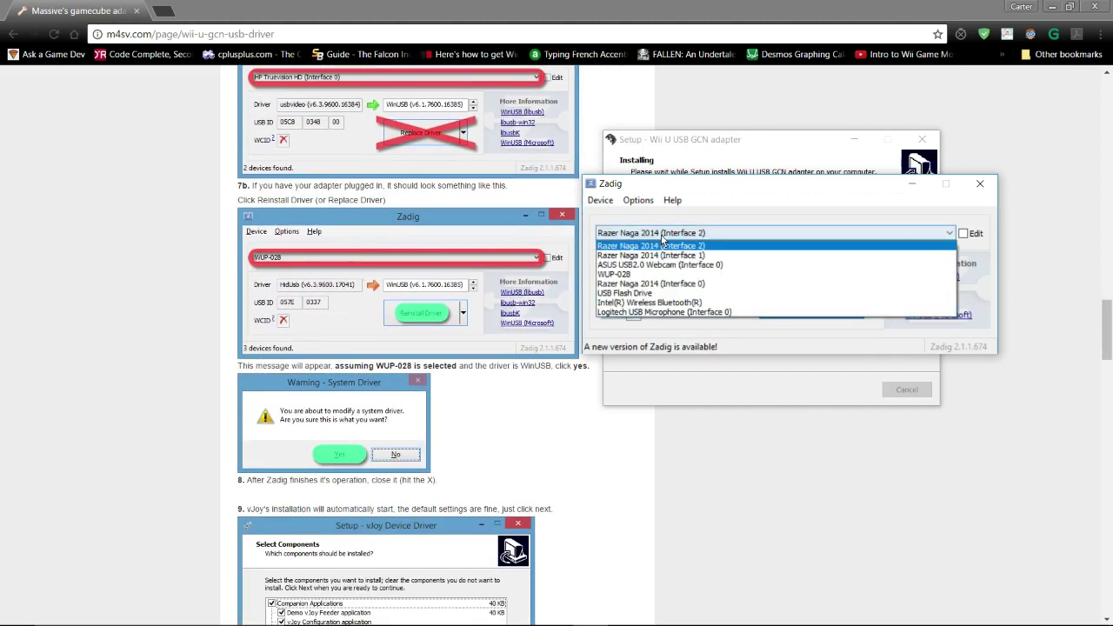
pyautogui.click(631, 276)
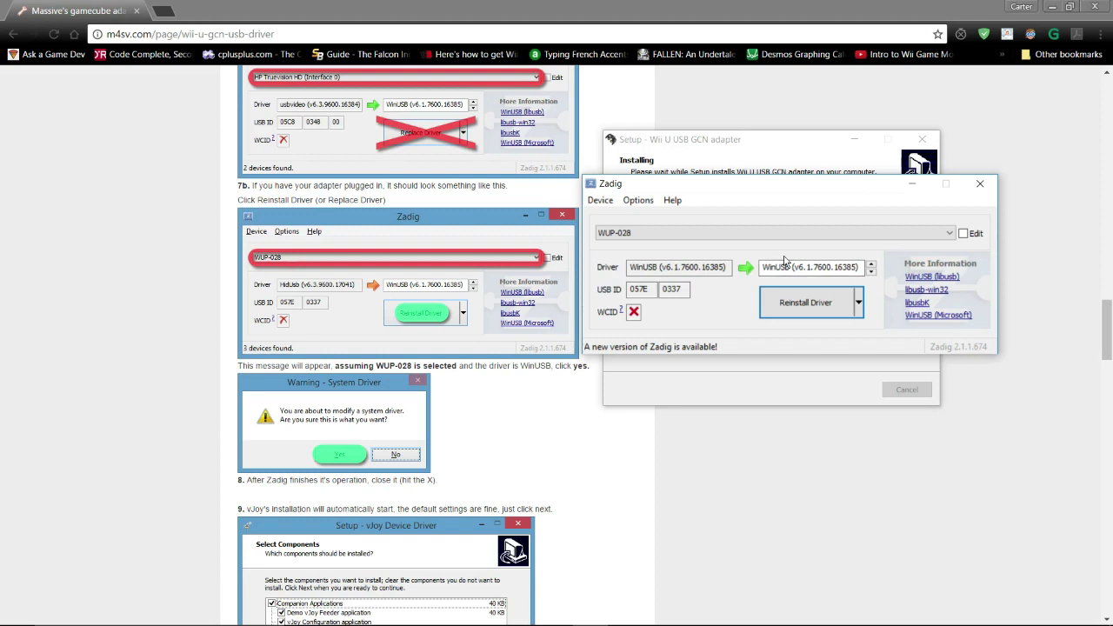
pyautogui.click(861, 305)
pyautogui.click(811, 313)
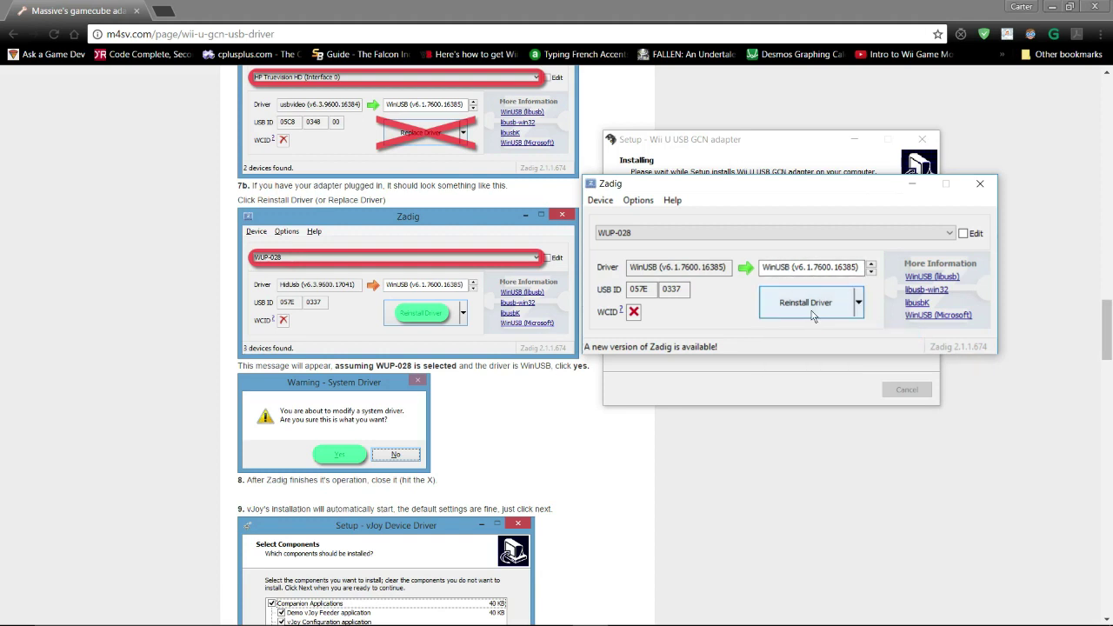
pyautogui.click(808, 299)
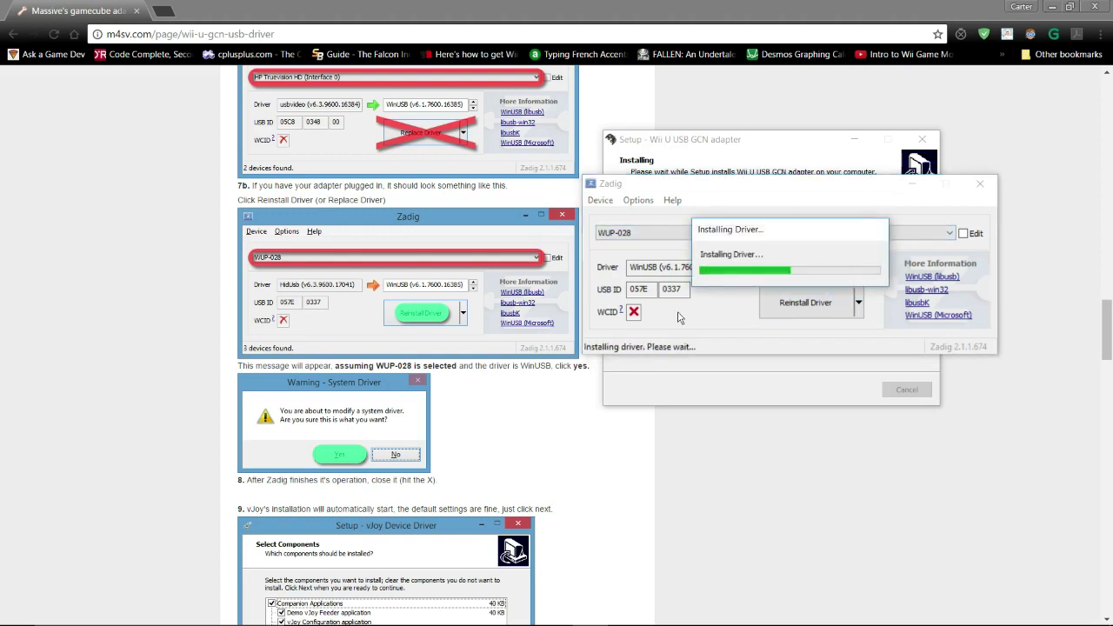
pyautogui.click(905, 282)
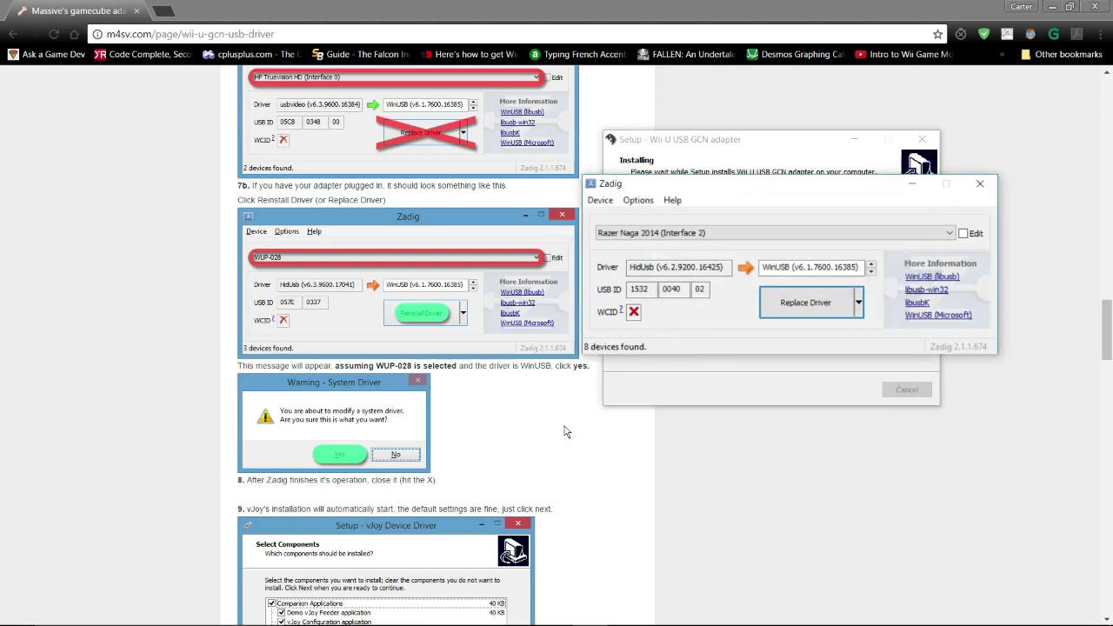
# Close Zadig and install vJoy with its default components
pyautogui.click(981, 184)
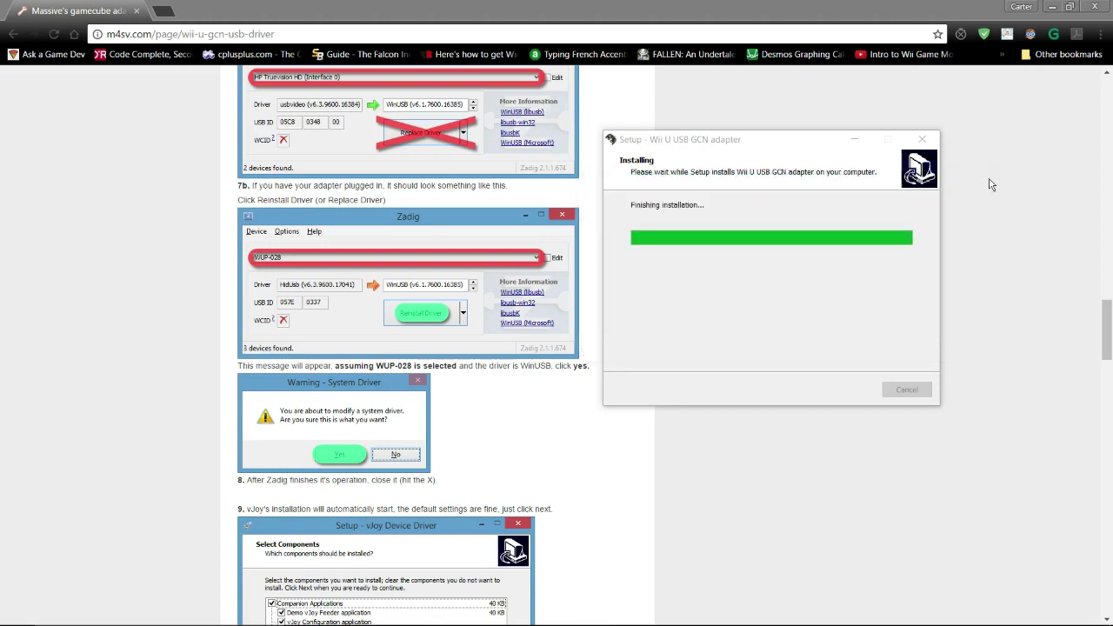
pyautogui.scroll(-1, 513, 432)
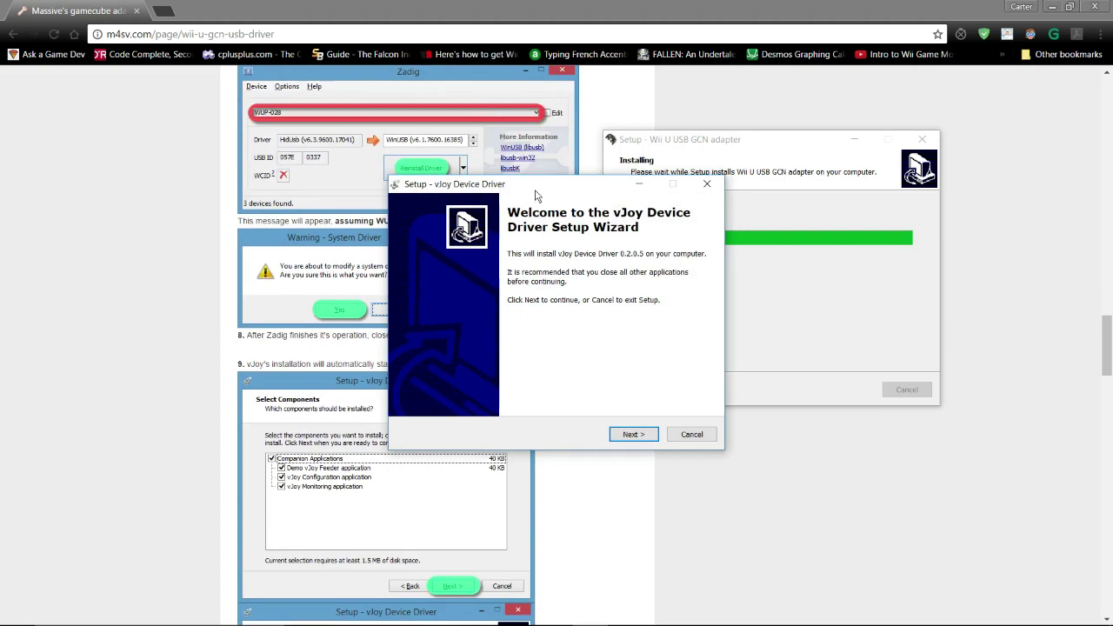
pyautogui.moveTo(538, 186); pyautogui.dragTo(700, 298)
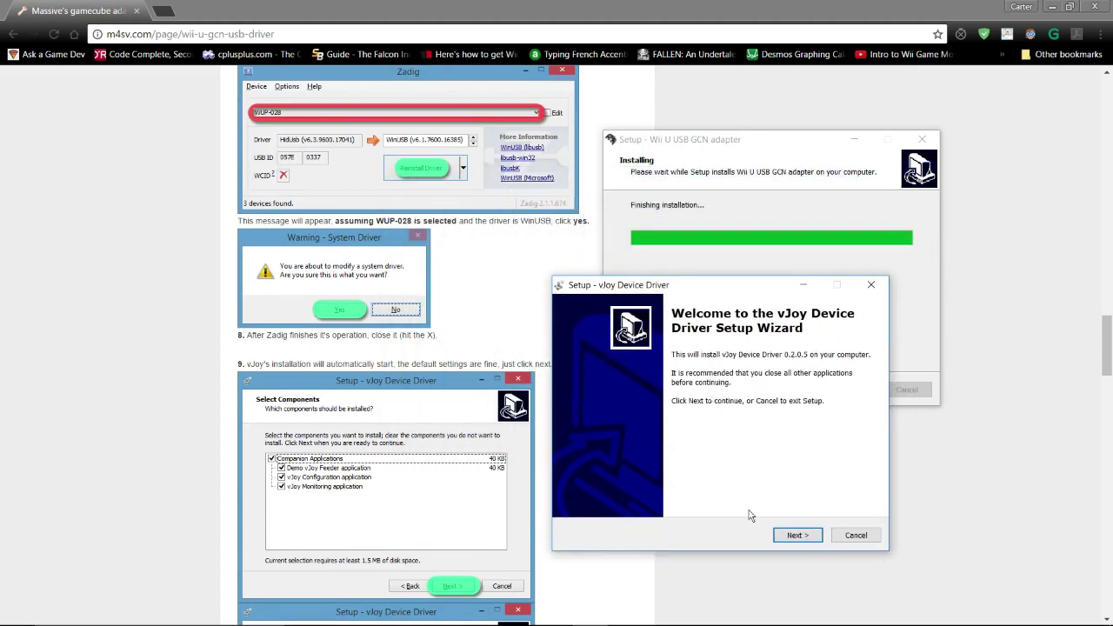
pyautogui.click(787, 535)
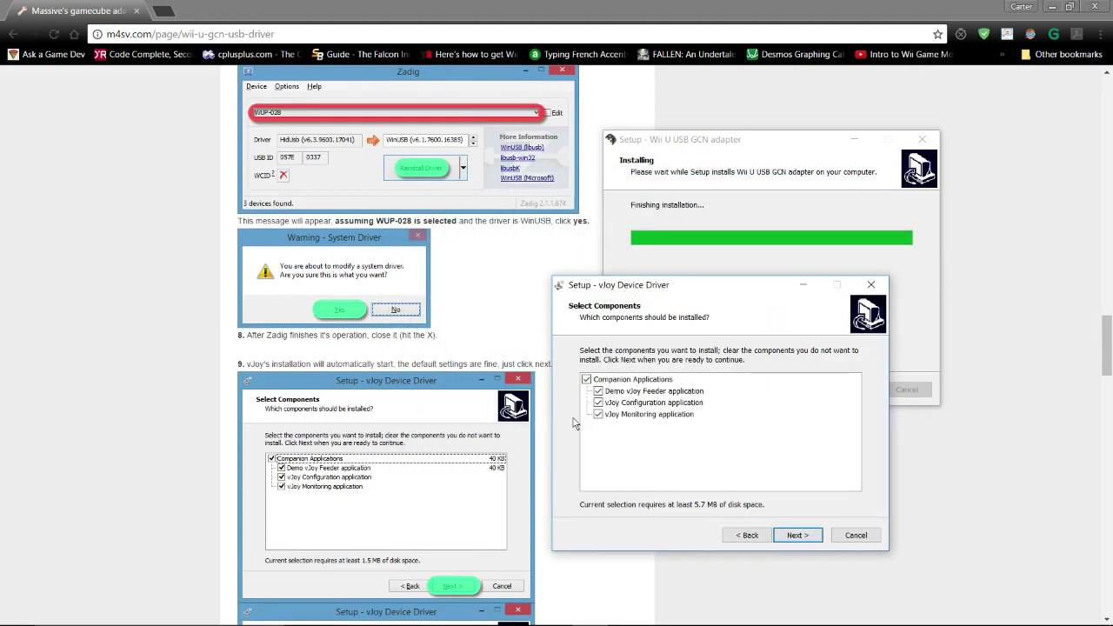
pyautogui.click(791, 535)
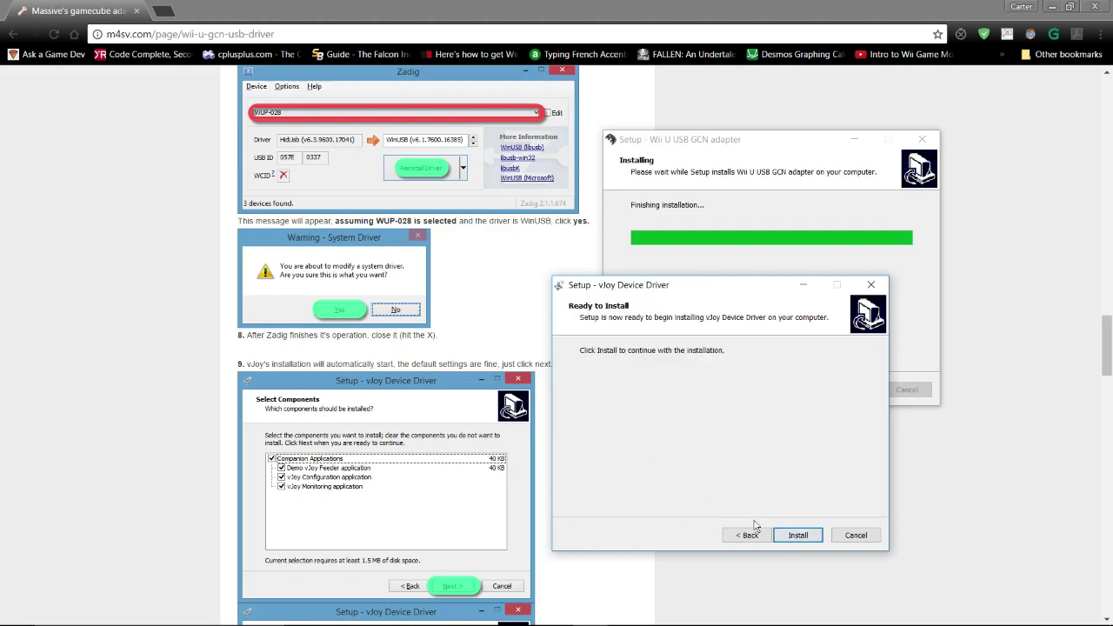
pyautogui.click(793, 535)
# Acknowledge the vJoy success message and finish the Wii U adapter setup
pyautogui.scroll(-6, 339, 354)
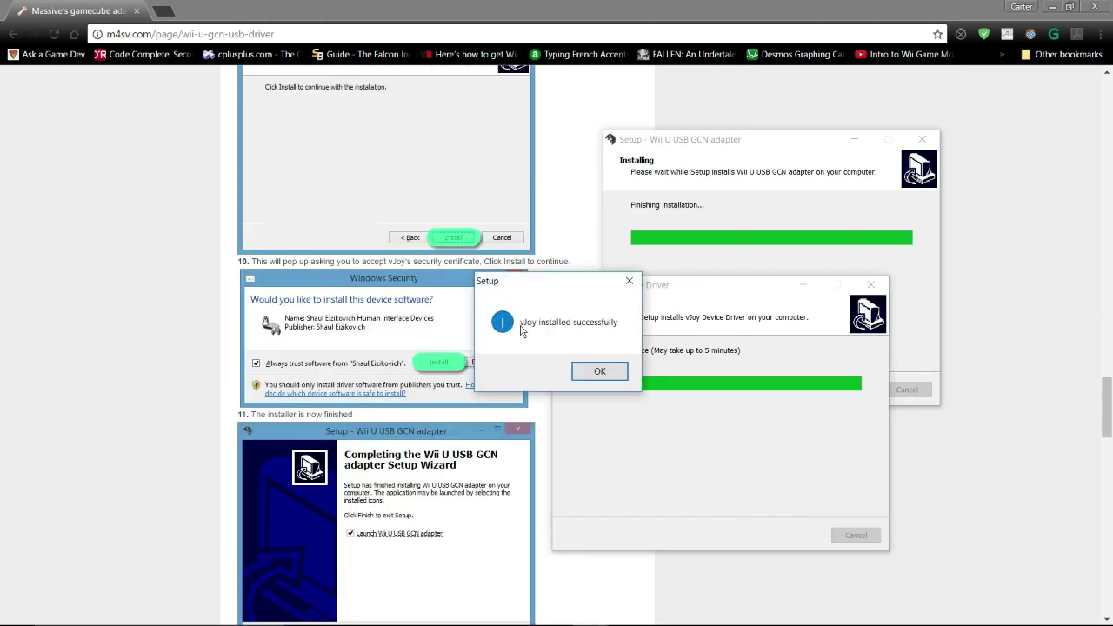
pyautogui.click(598, 372)
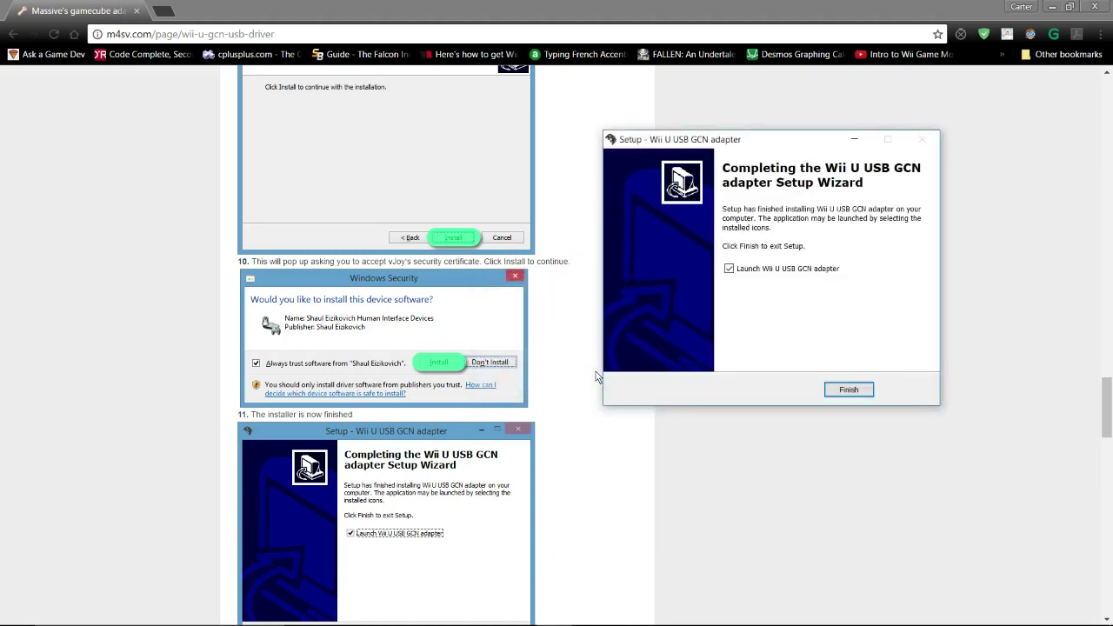
pyautogui.click(849, 390)
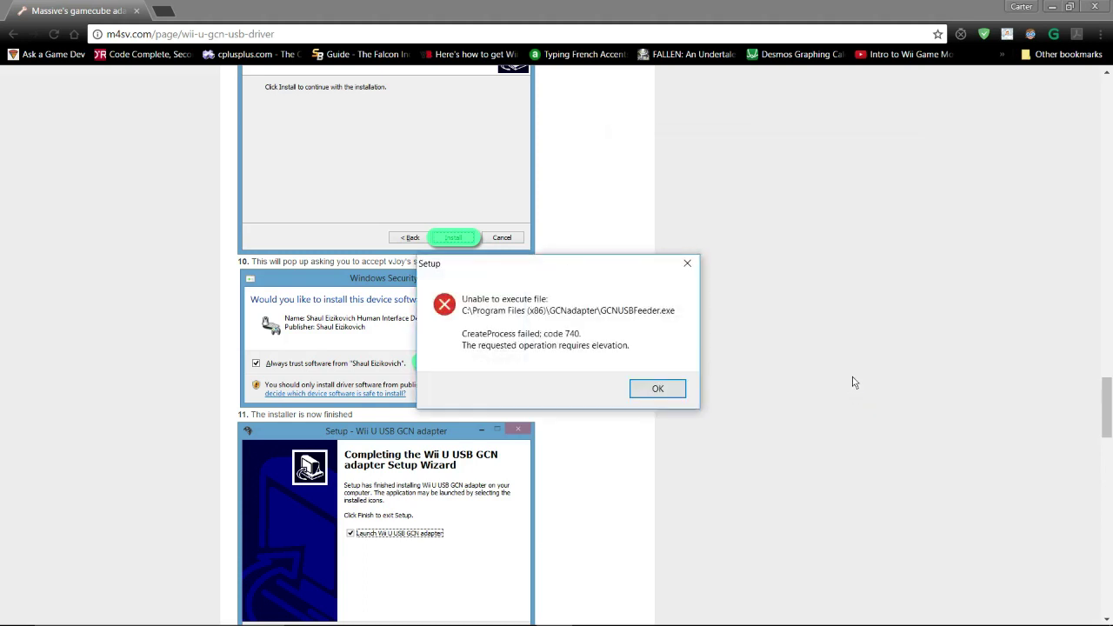
# Dismiss the code 740 elevation error and scroll the guide past the restart and Windows 8 steps
pyautogui.click(657, 389)
pyautogui.scroll(-2, 654, 396)
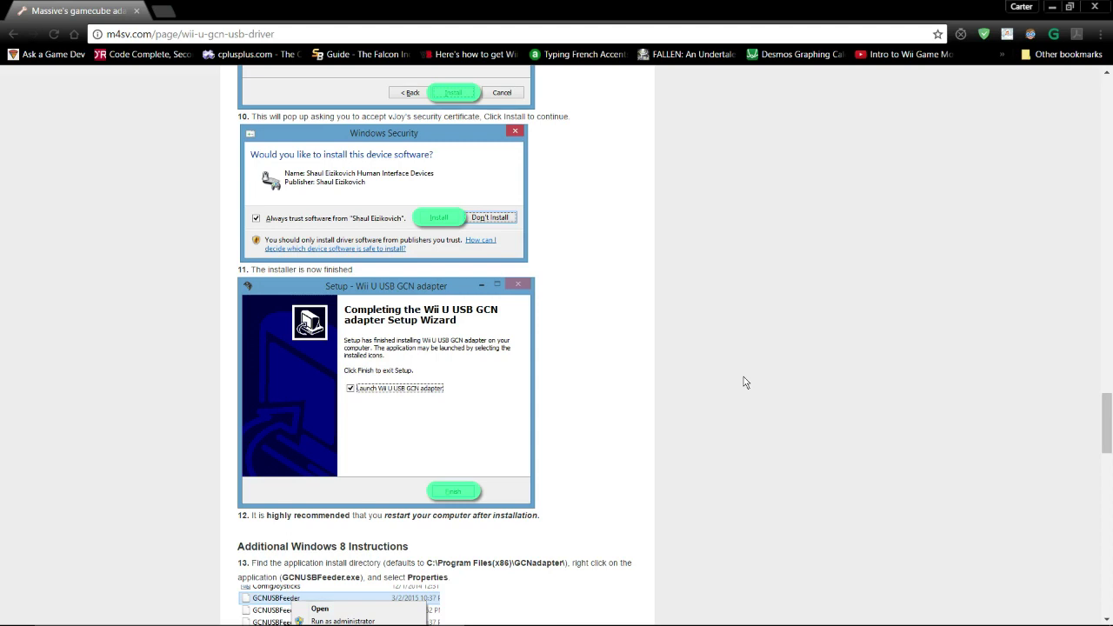
pyautogui.scroll(-3, 744, 383)
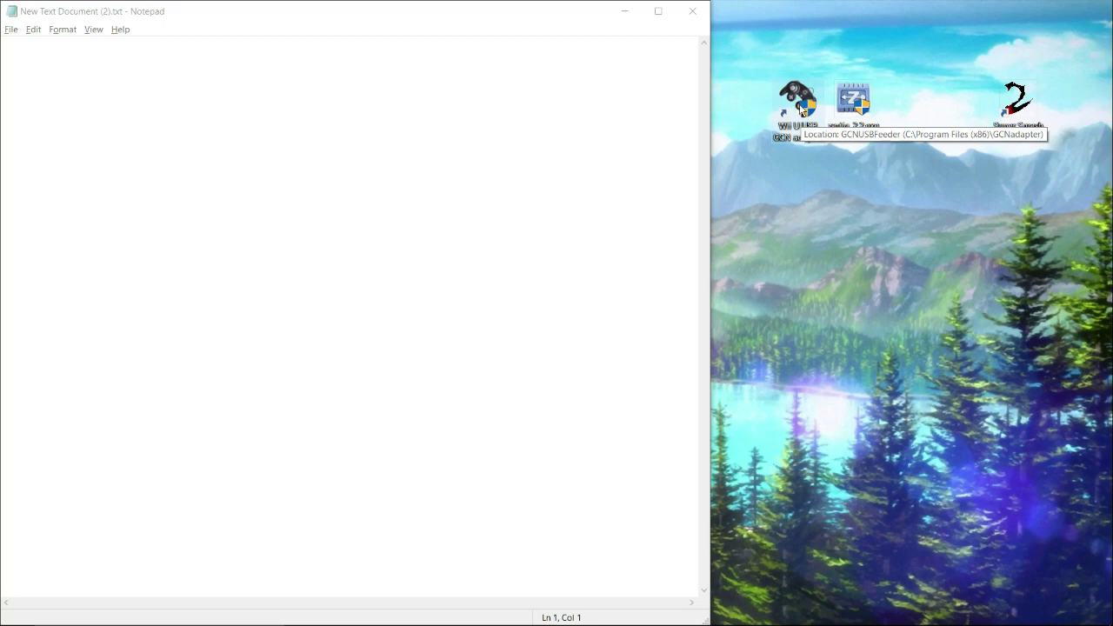
# Launch the Gamecube USB Adapter Driver from its desktop shortcut and check the Windows game controllers list
pyautogui.doubleClick(802, 109)
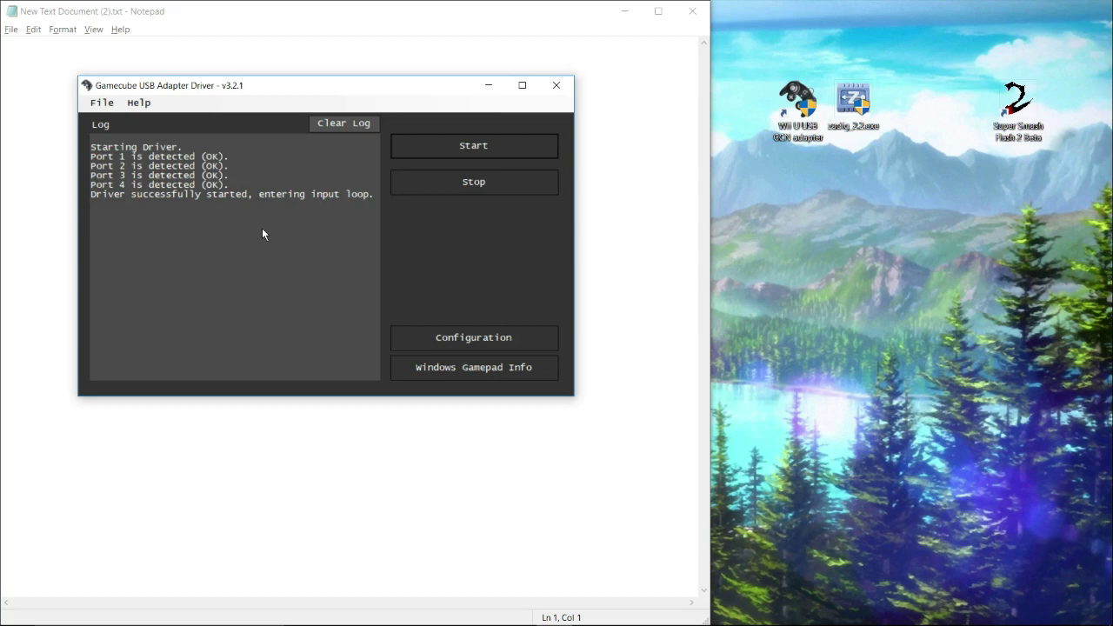
pyautogui.click(474, 367)
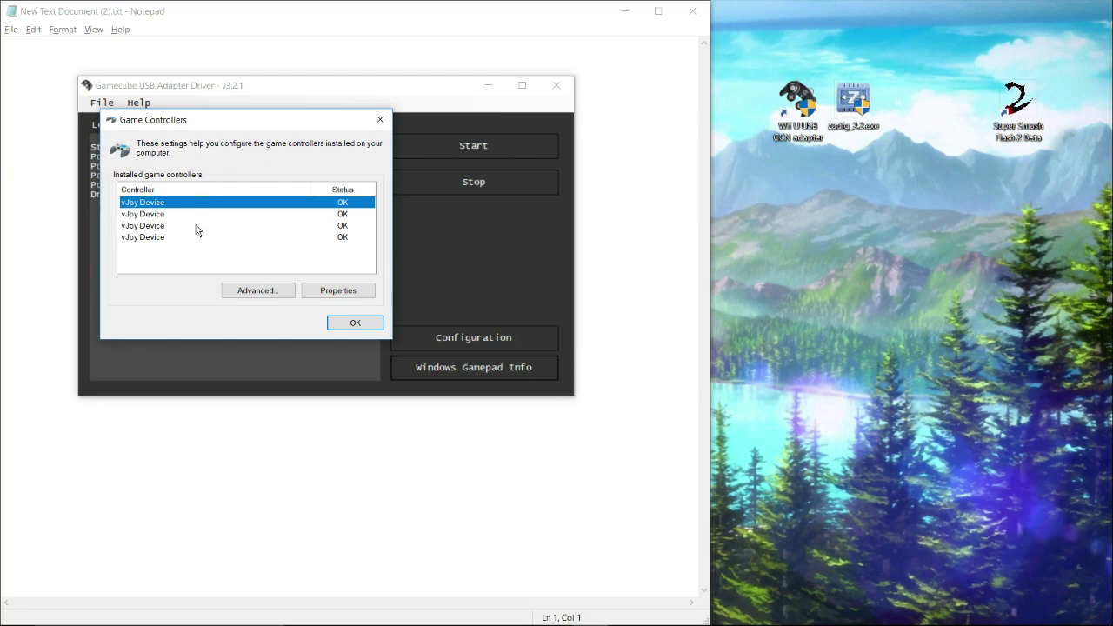
pyautogui.click(380, 120)
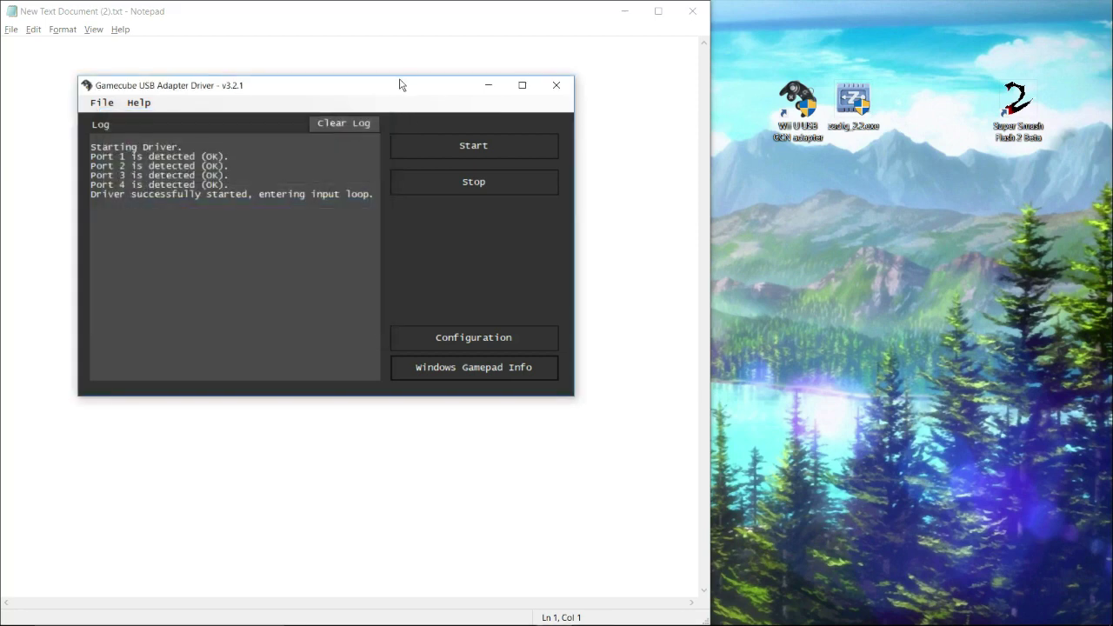
pyautogui.moveTo(392, 85); pyautogui.dragTo(453, 79)
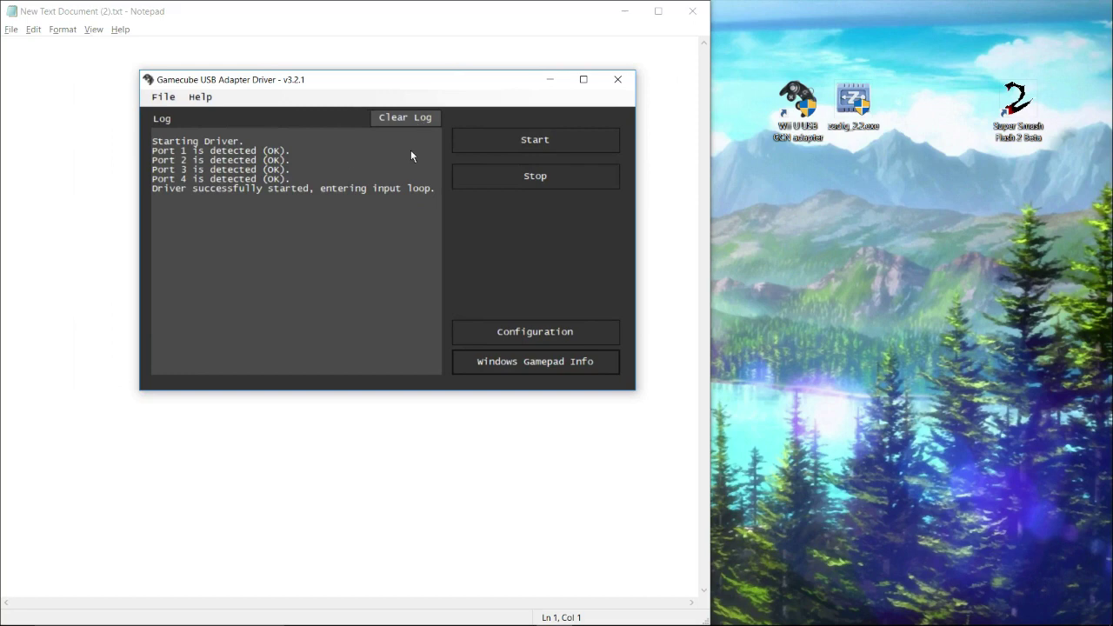
pyautogui.click(561, 364)
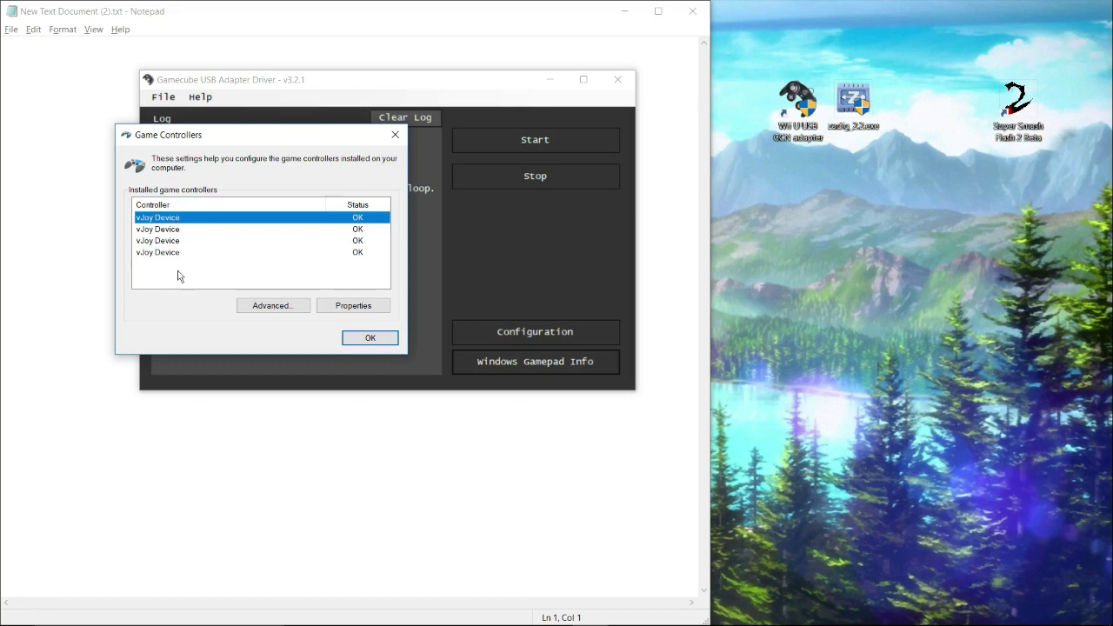
# Inspect the properties of the first and second vJoy Devices
pyautogui.click(343, 306)
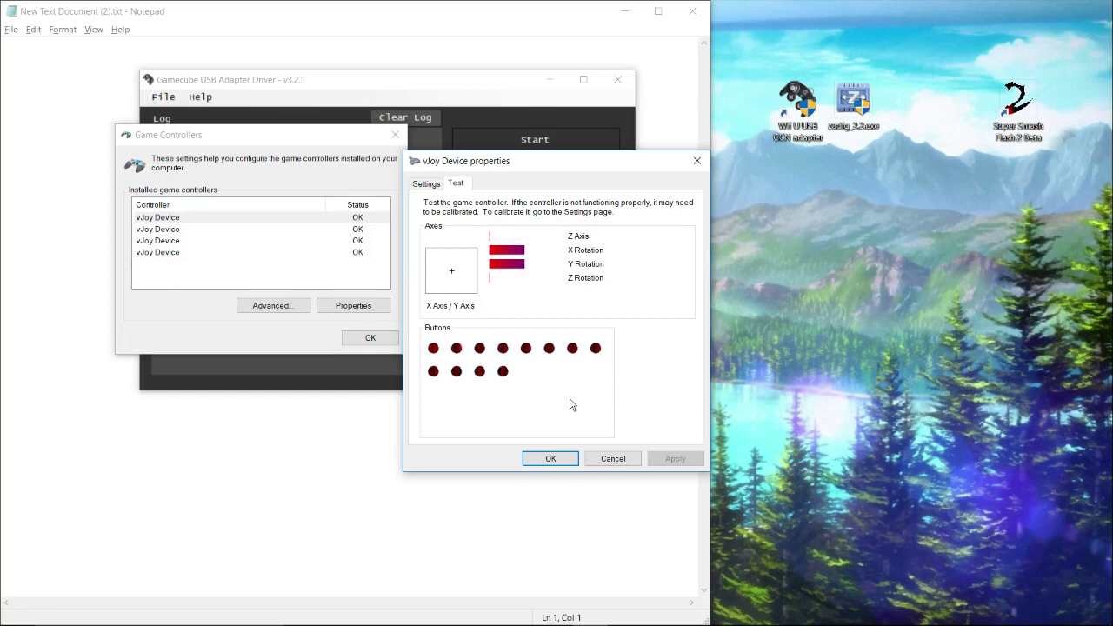
pyautogui.click(567, 459)
pyautogui.click(190, 230)
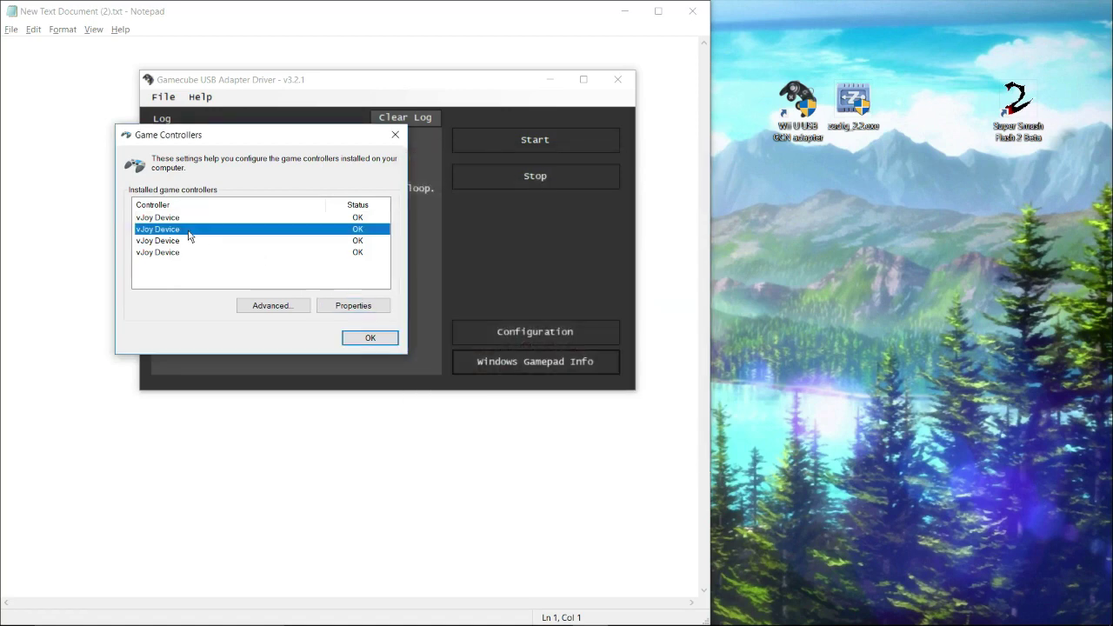
pyautogui.click(344, 307)
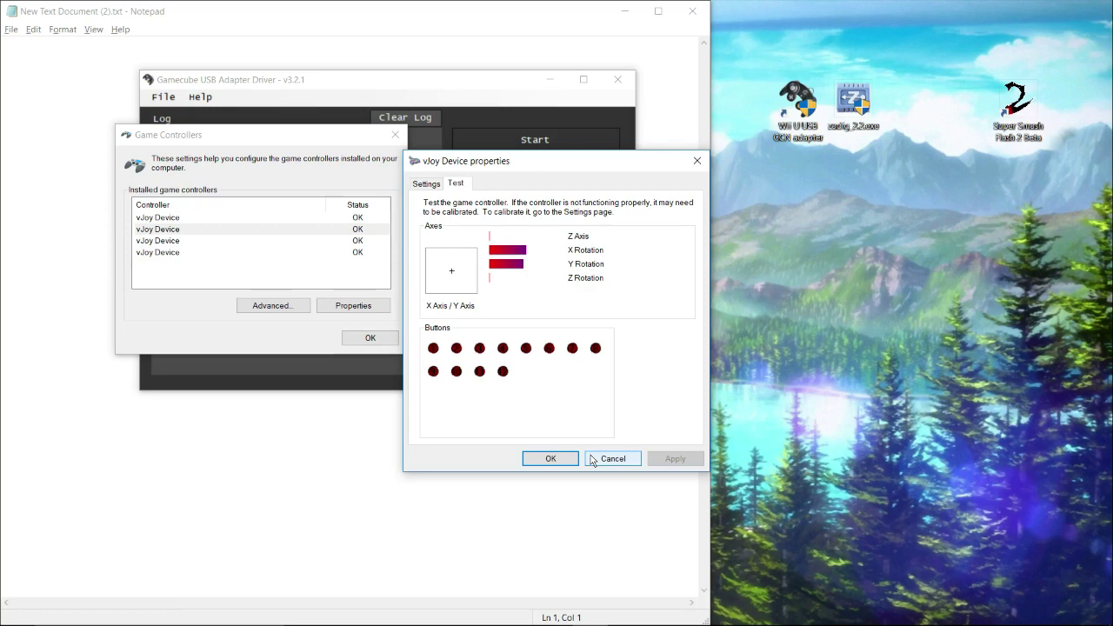
pyautogui.click(696, 160)
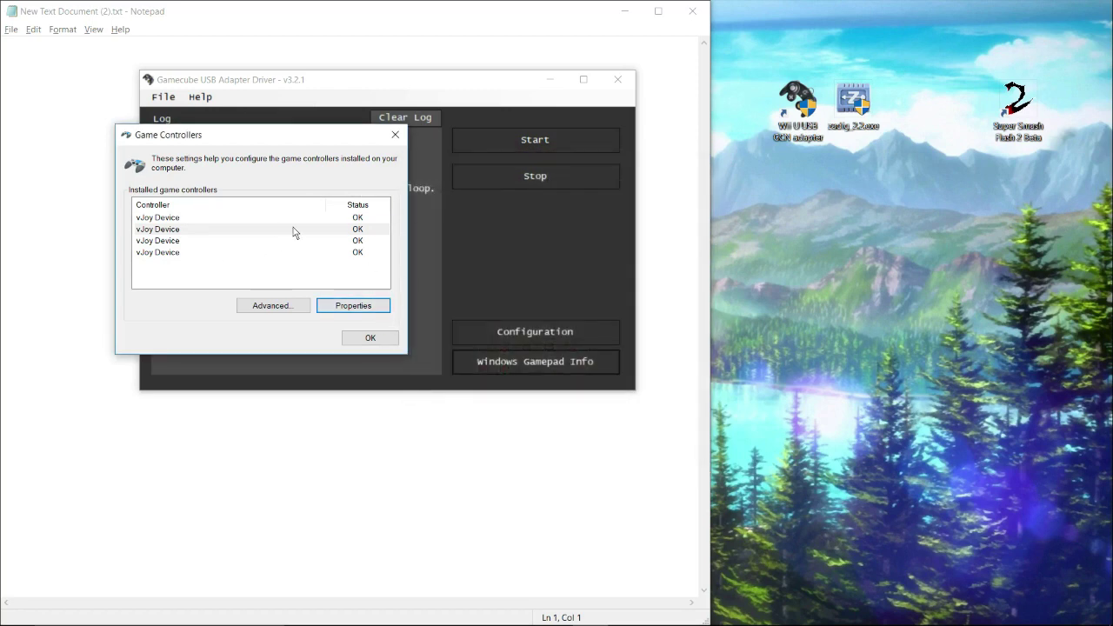
# Start calibration of the first vJoy Device from its Settings tab
pyautogui.click(247, 219)
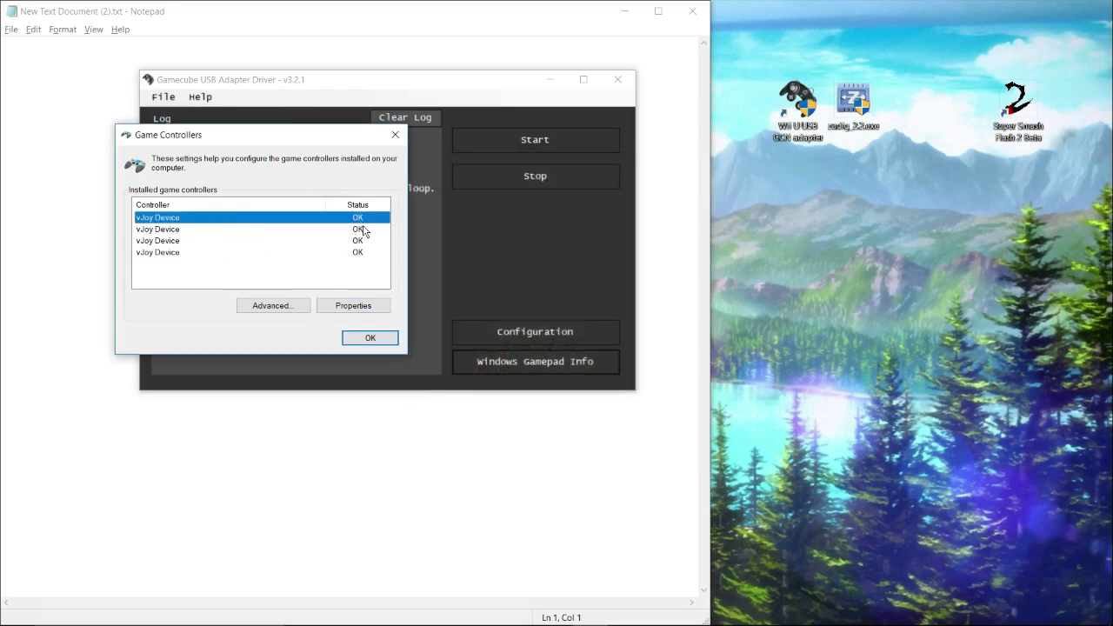
pyautogui.doubleClick(353, 220)
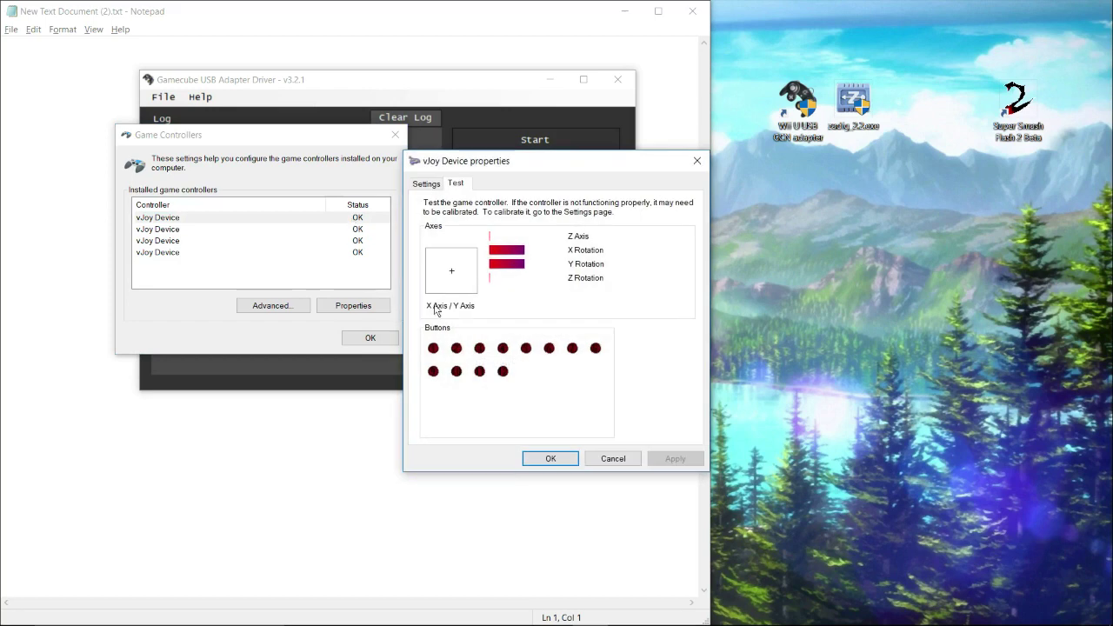
pyautogui.click(435, 185)
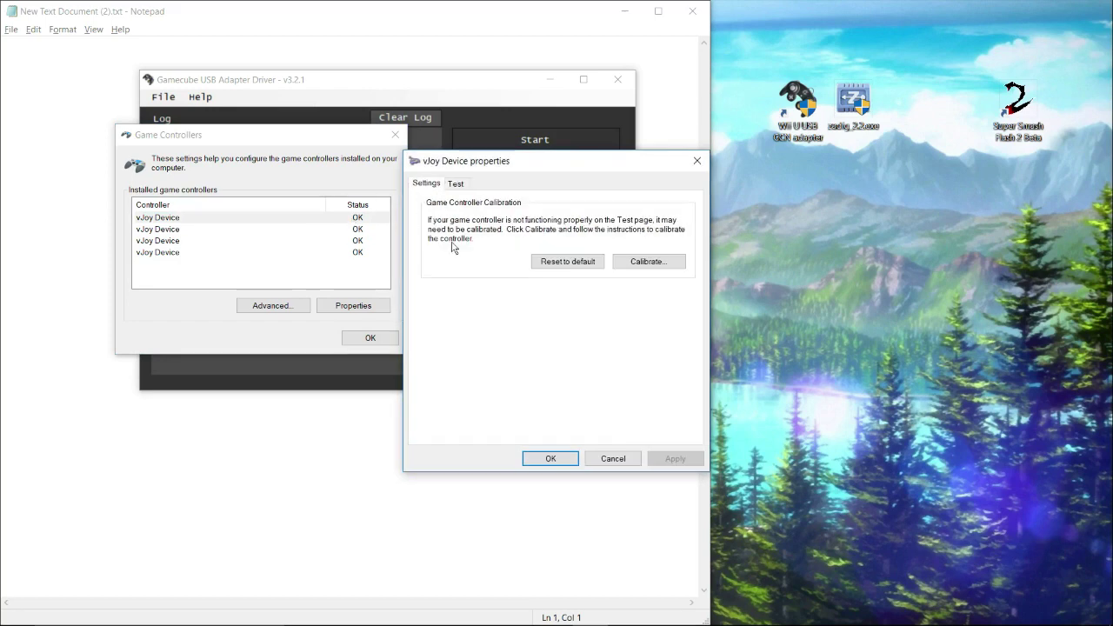
pyautogui.click(651, 263)
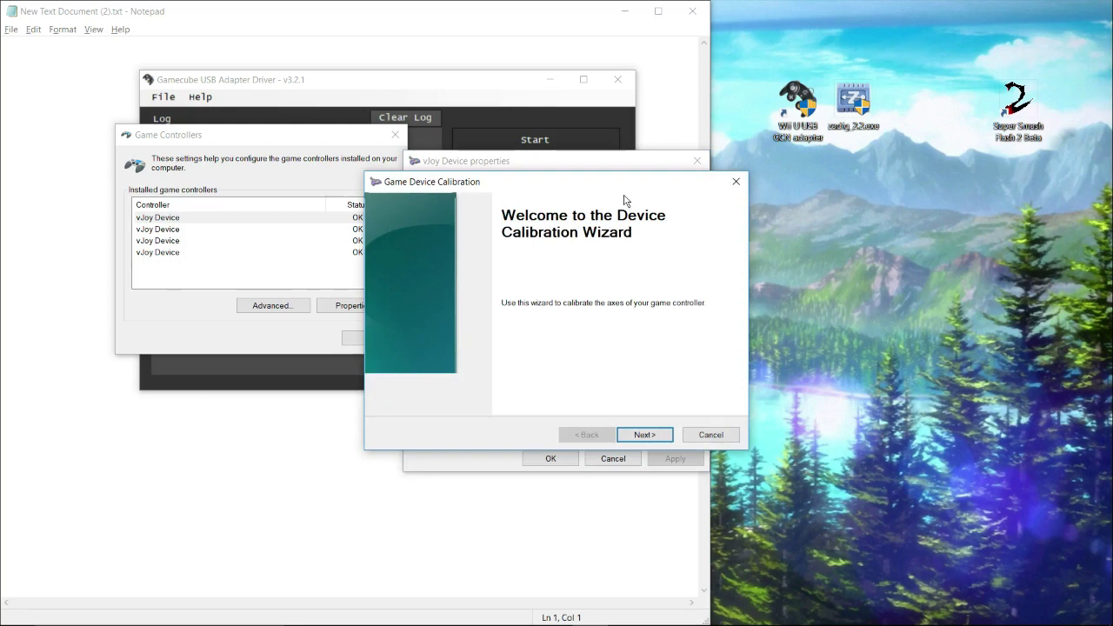
# Calibrate the first vJoy Device's axes through Z Axis and Z Rotation, then save the calibration
pyautogui.click(635, 440)
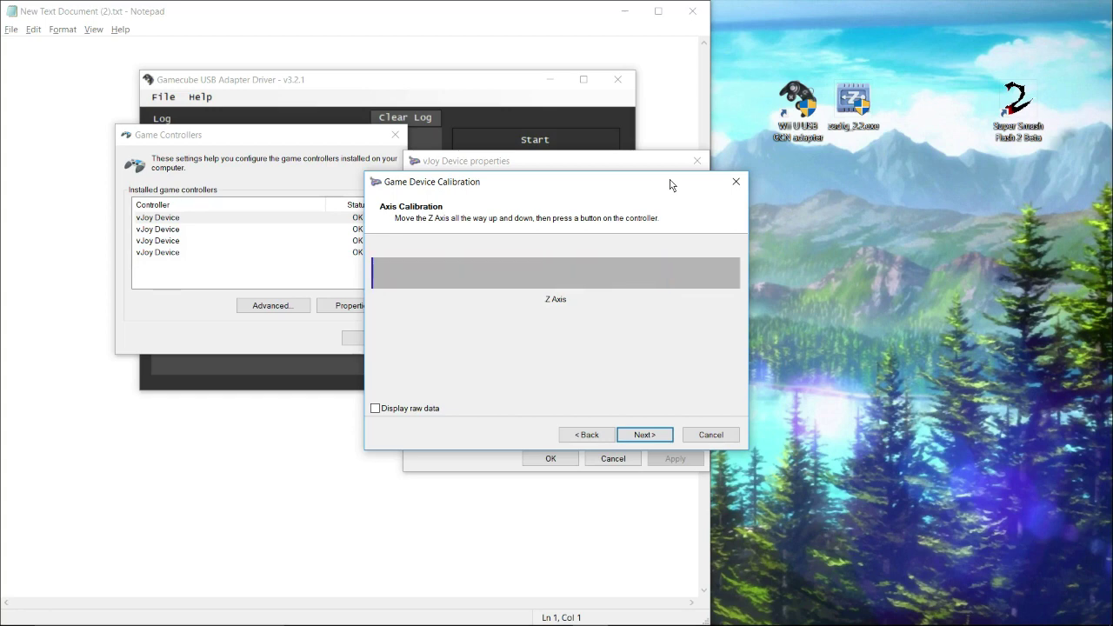
pyautogui.click(664, 438)
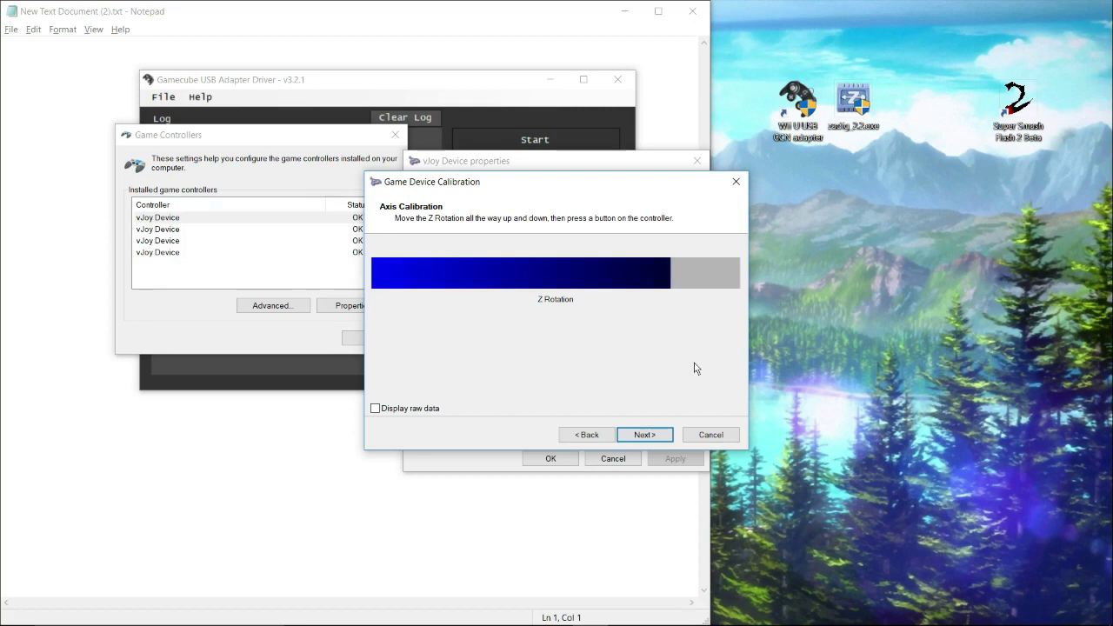
pyautogui.click(661, 438)
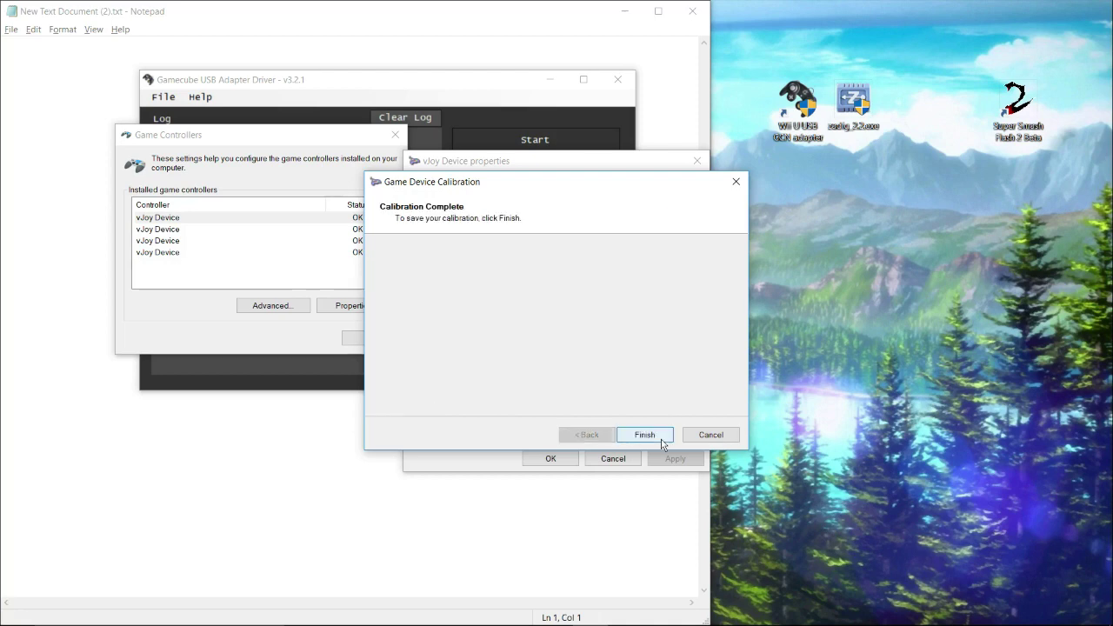
pyautogui.click(644, 435)
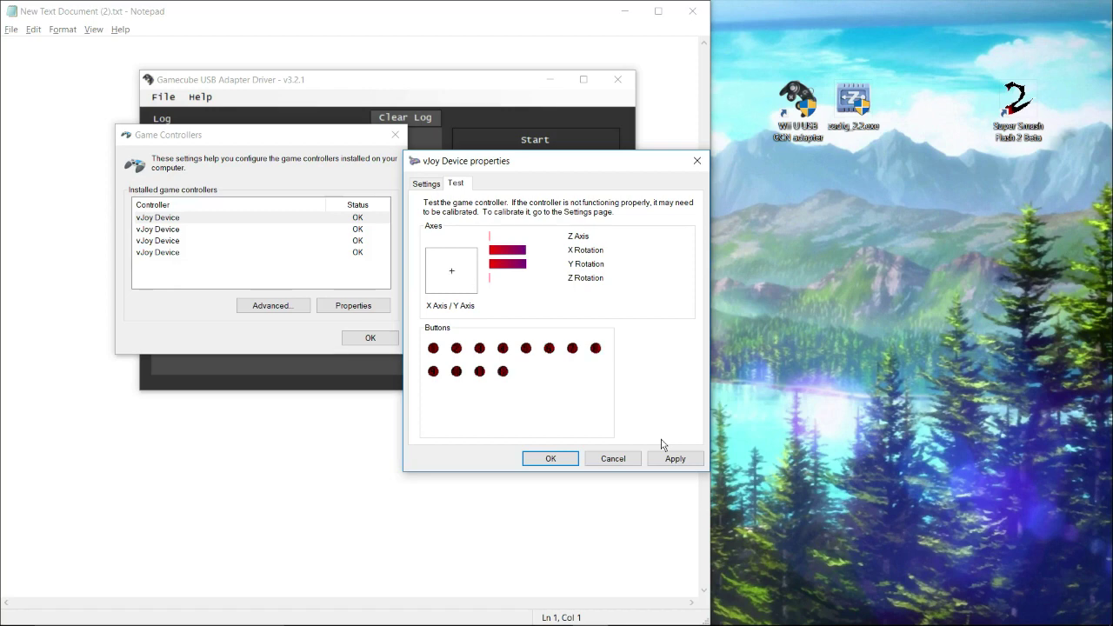
# Close the vJoy Device properties, reopen them once, and close them again
pyautogui.click(552, 458)
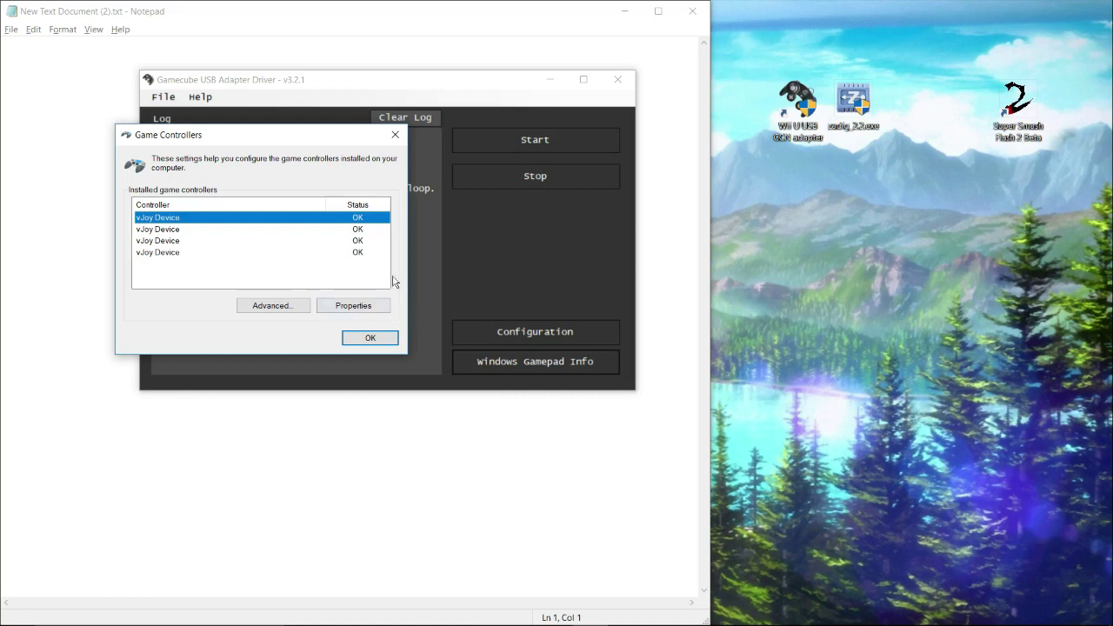
pyautogui.click(349, 307)
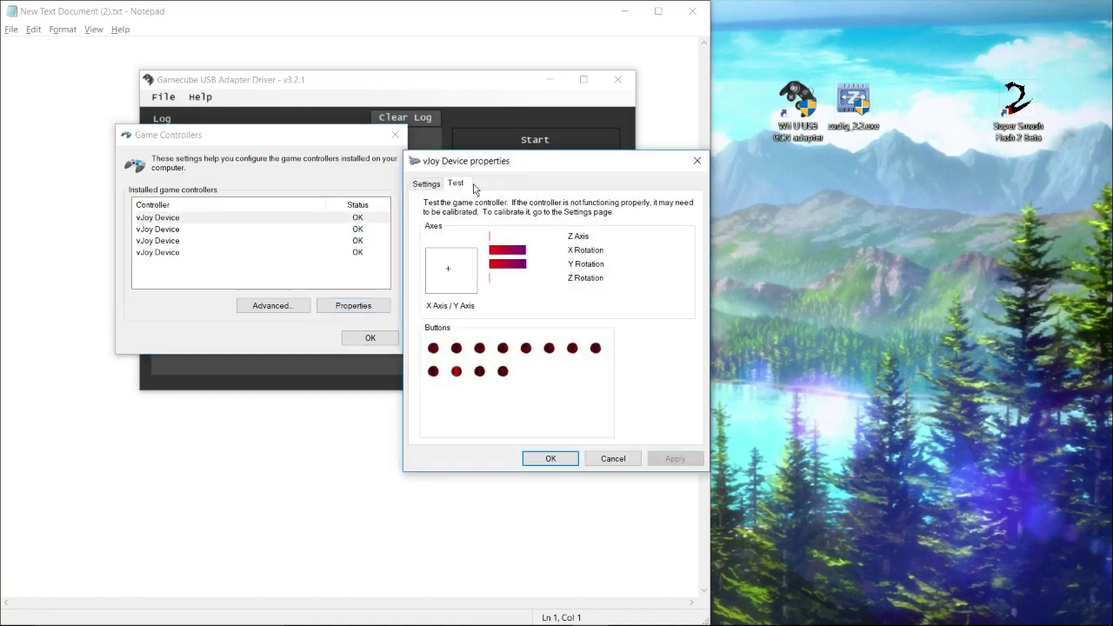
pyautogui.click(545, 460)
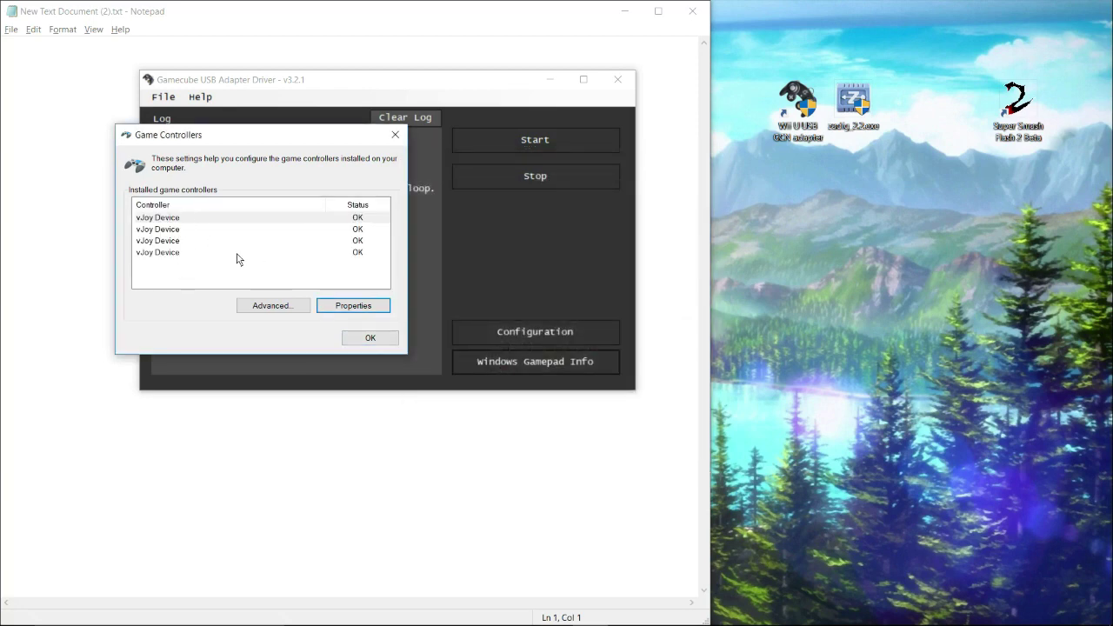
# Check the four vJoy Device rows, then close the Game Controllers list
pyautogui.click(178, 228)
pyautogui.click(172, 240)
pyautogui.click(169, 250)
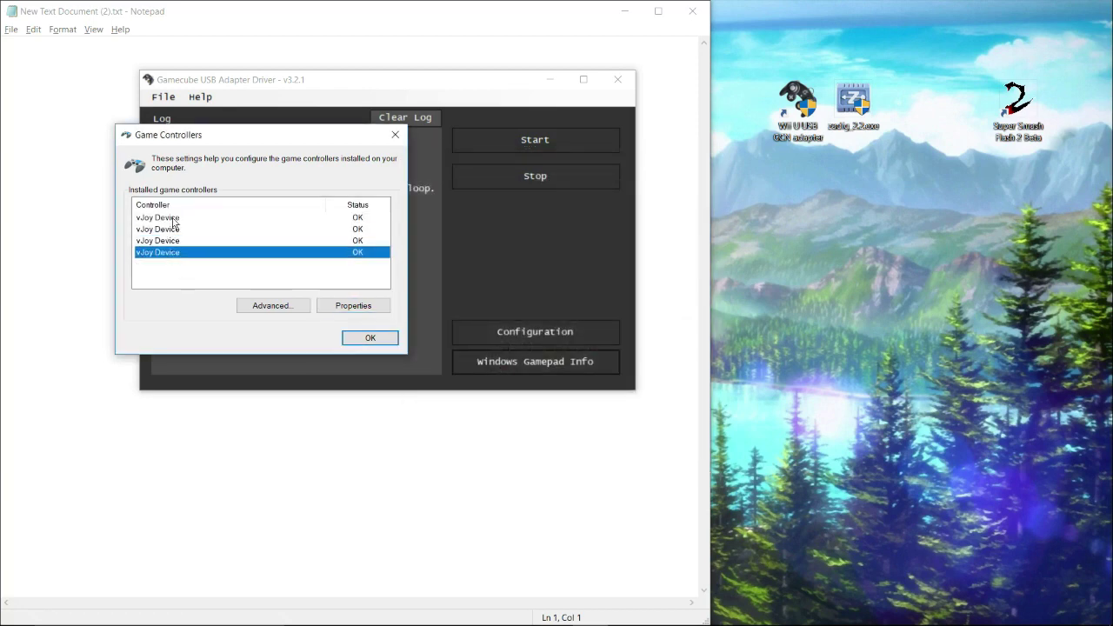
pyautogui.click(174, 232)
pyautogui.click(177, 252)
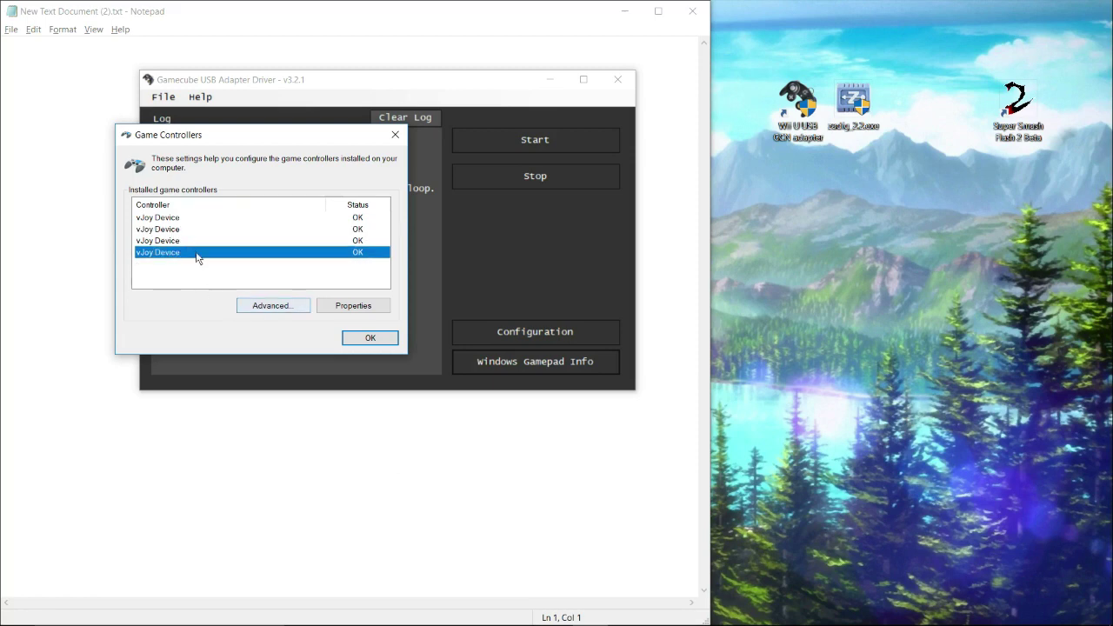
pyautogui.click(183, 218)
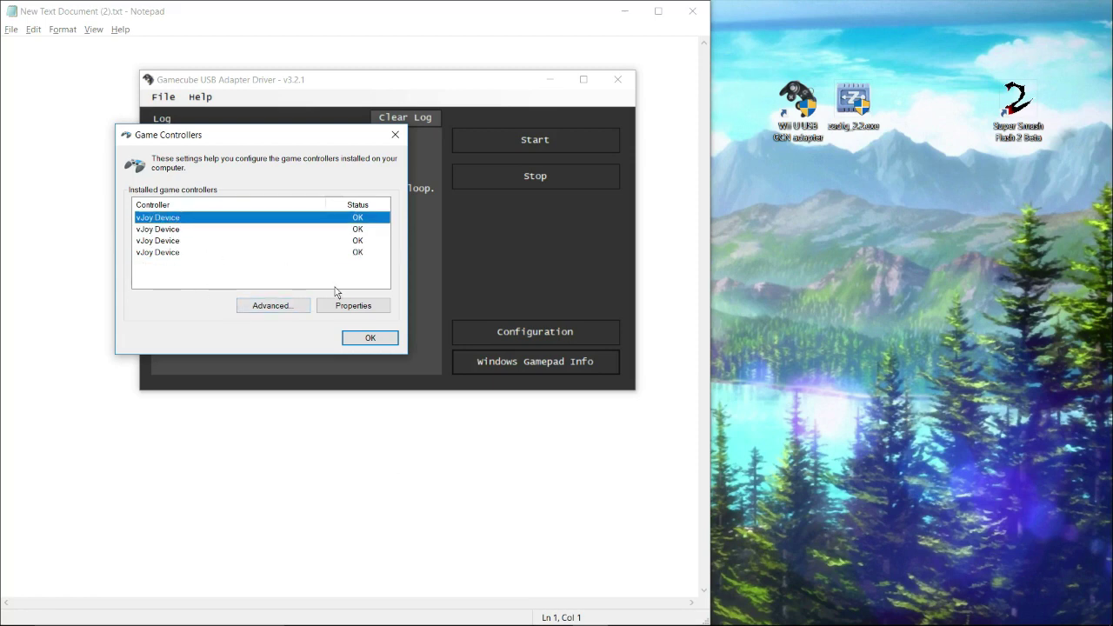
pyautogui.click(369, 339)
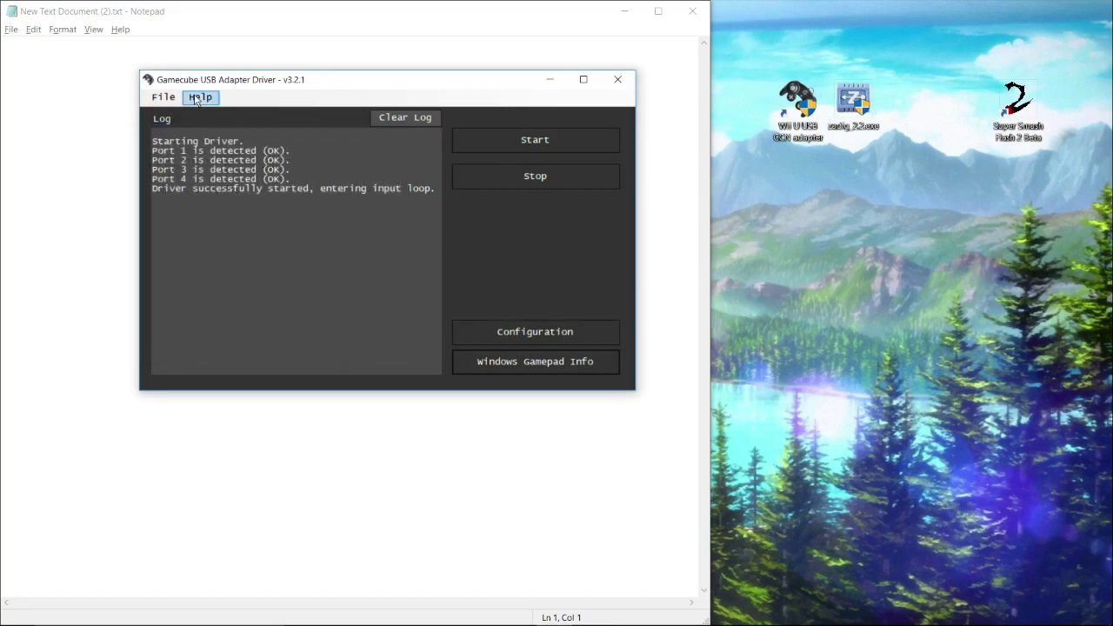
# Review the driver-started line in the log, then close the adapter driver window
pyautogui.moveTo(157, 195); pyautogui.dragTo(354, 192)
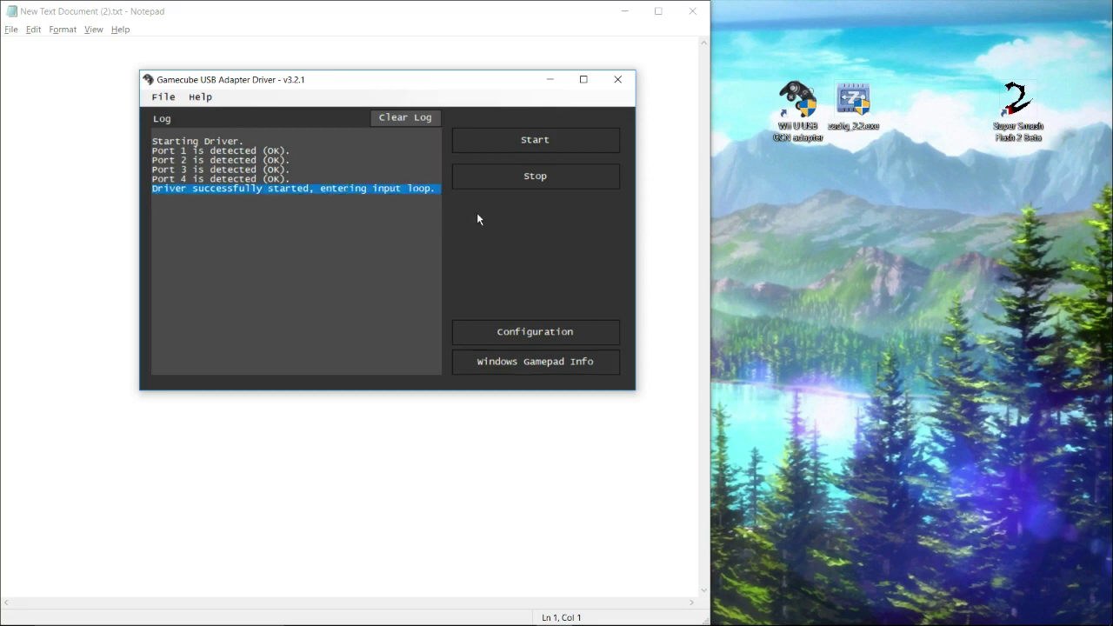
pyautogui.click(397, 162)
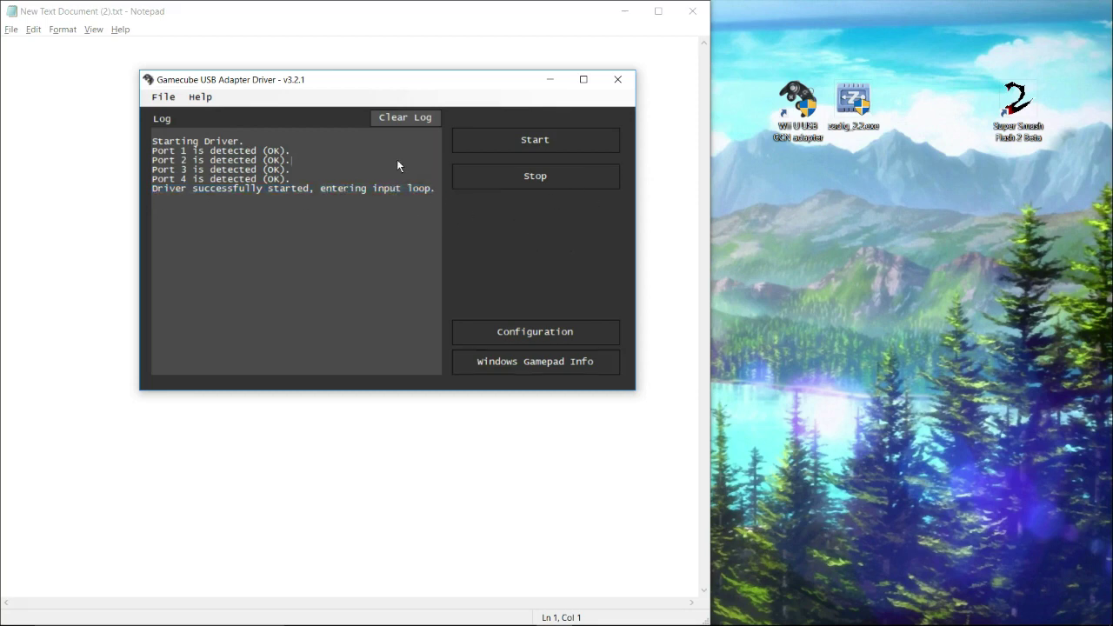
pyautogui.click(618, 79)
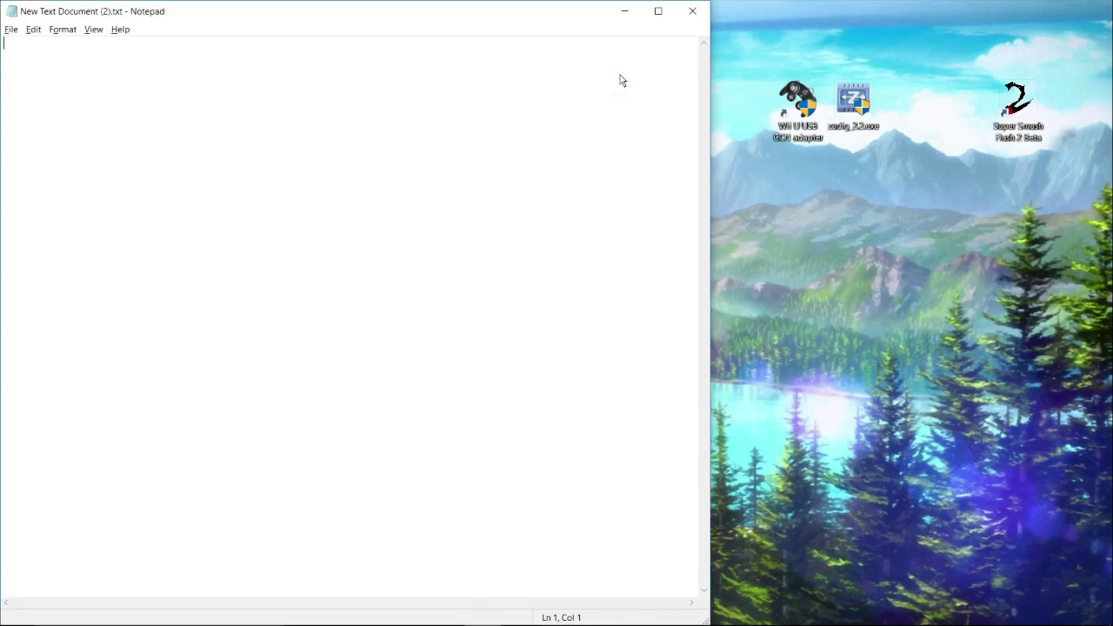
# Relaunch the Wii U USB GCN adapter driver as administrator, review the port 1 message, then close it
pyautogui.doubleClick(798, 119)
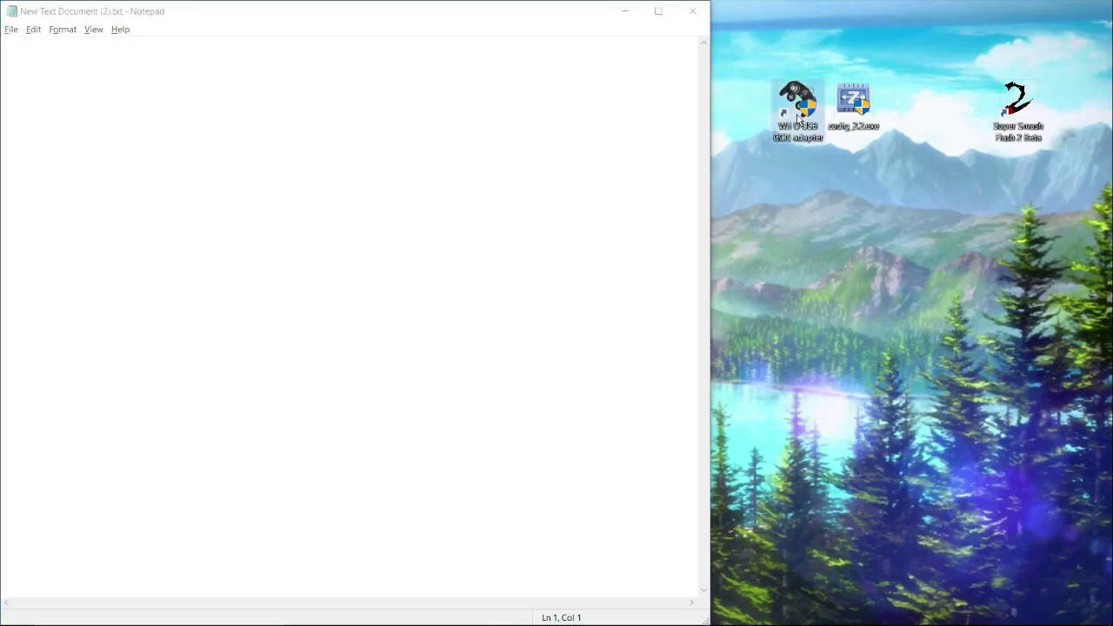
pyautogui.click(489, 406)
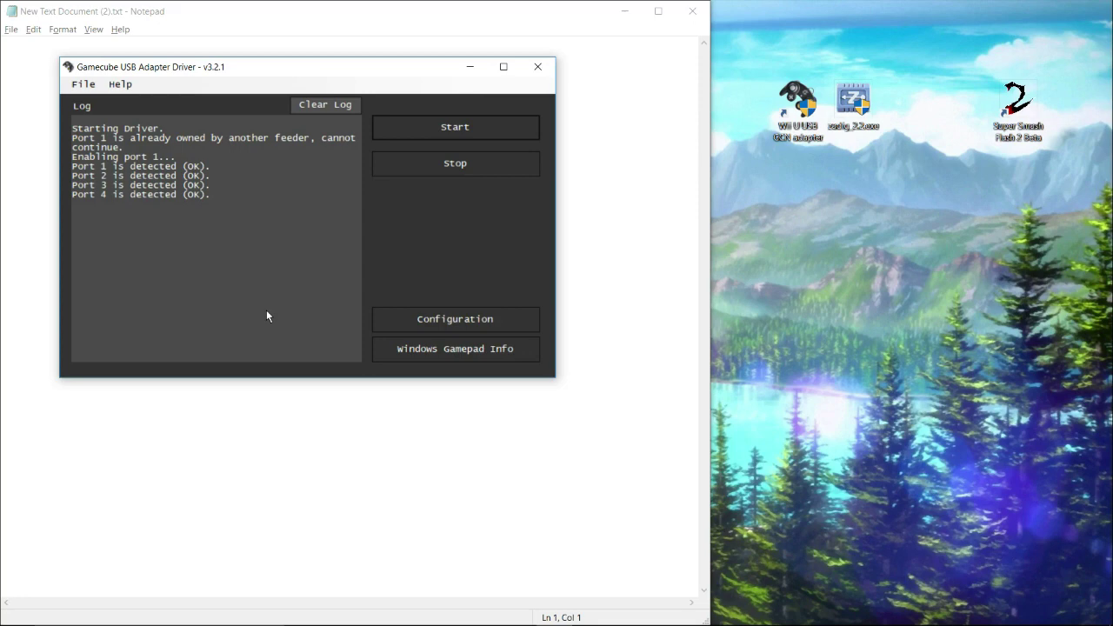
pyautogui.moveTo(73, 137); pyautogui.dragTo(180, 157)
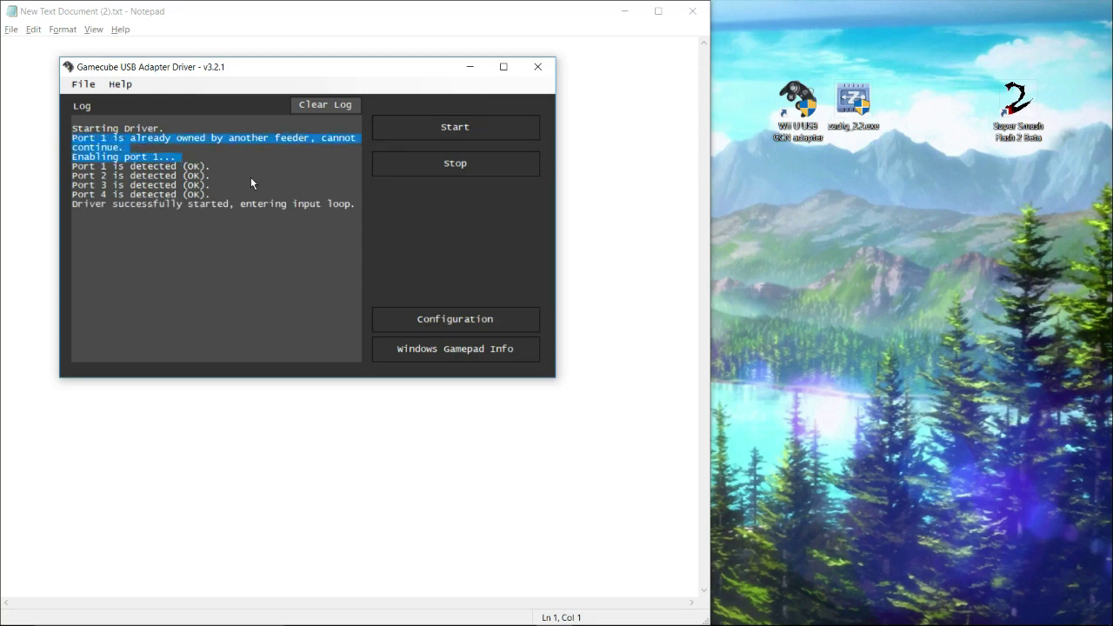
pyautogui.click(273, 260)
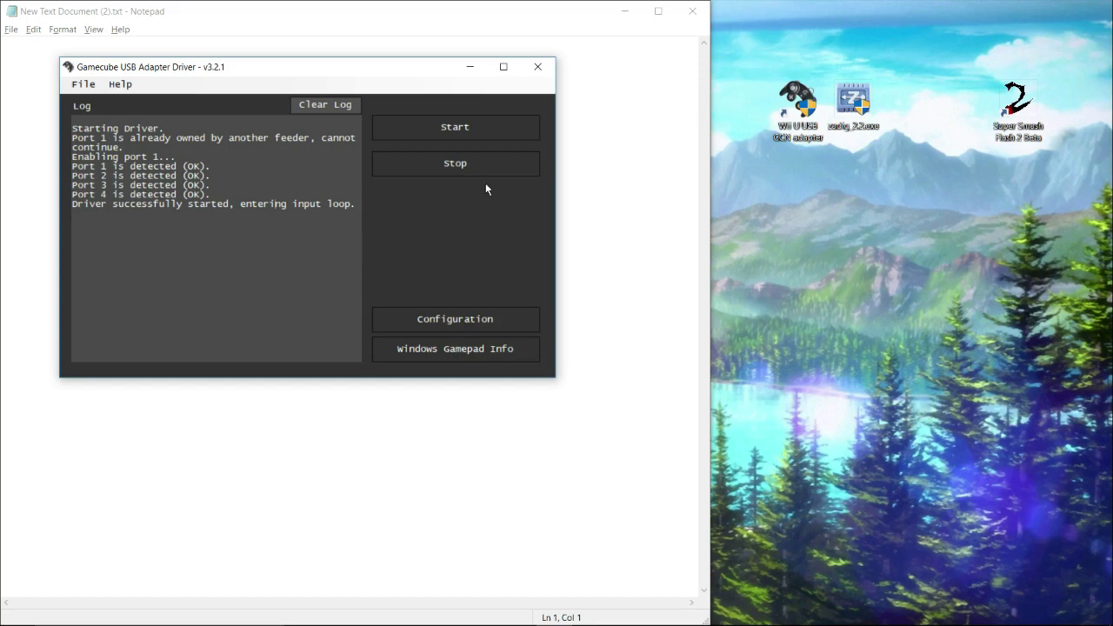
pyautogui.click(545, 72)
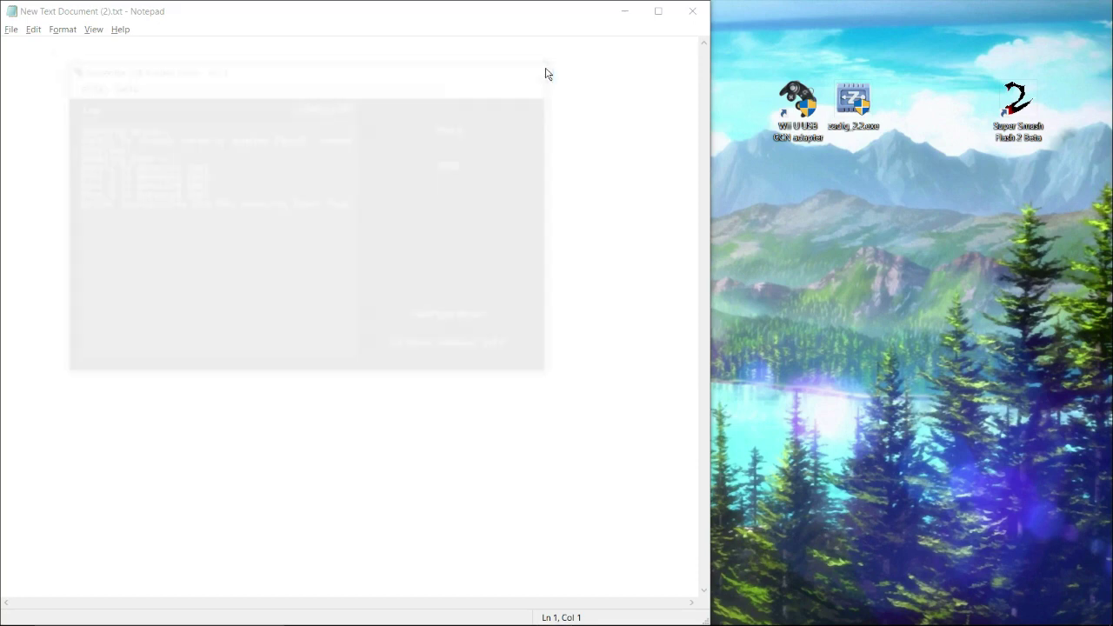
# Launch Super Smash Flash 2 and go to Options > Controls, showing player 1's device choices
pyautogui.doubleClick(1016, 127)
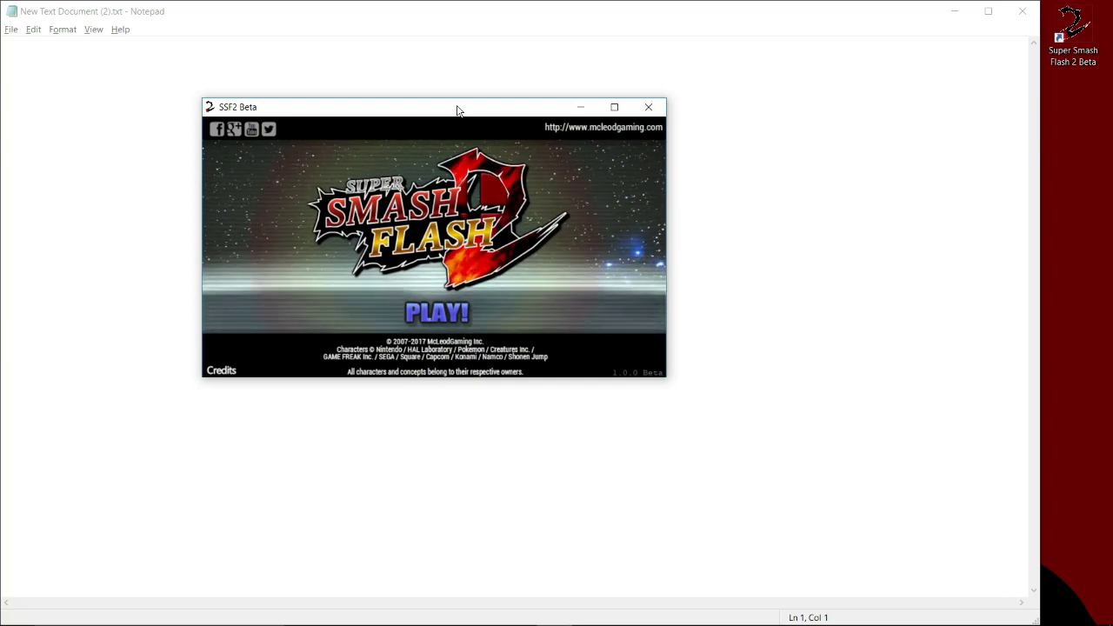
pyautogui.click(455, 301)
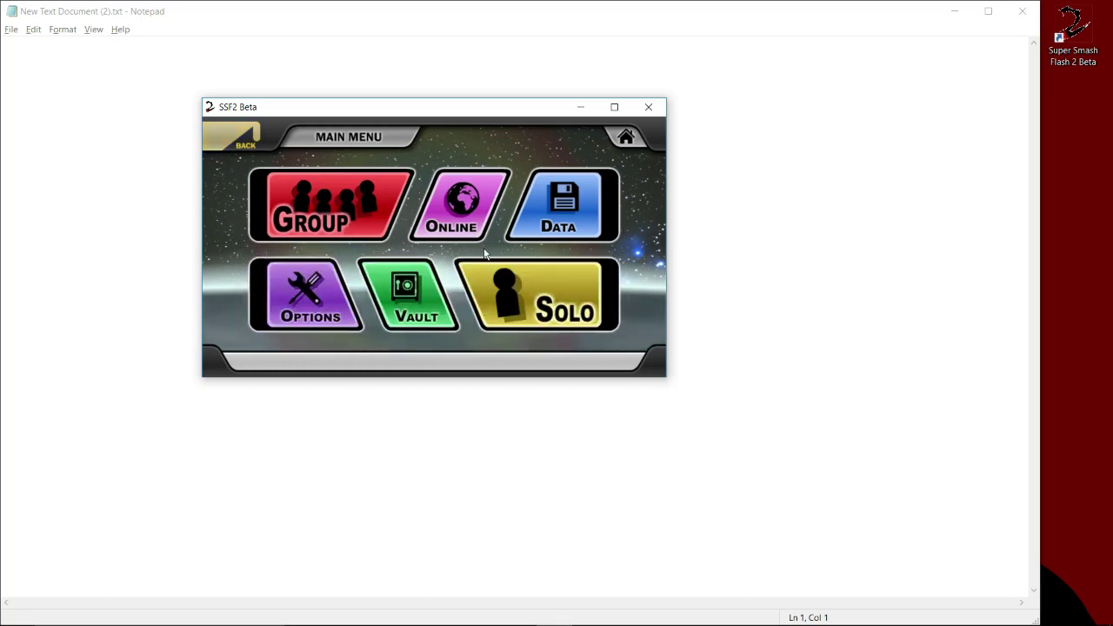
pyautogui.click(596, 207)
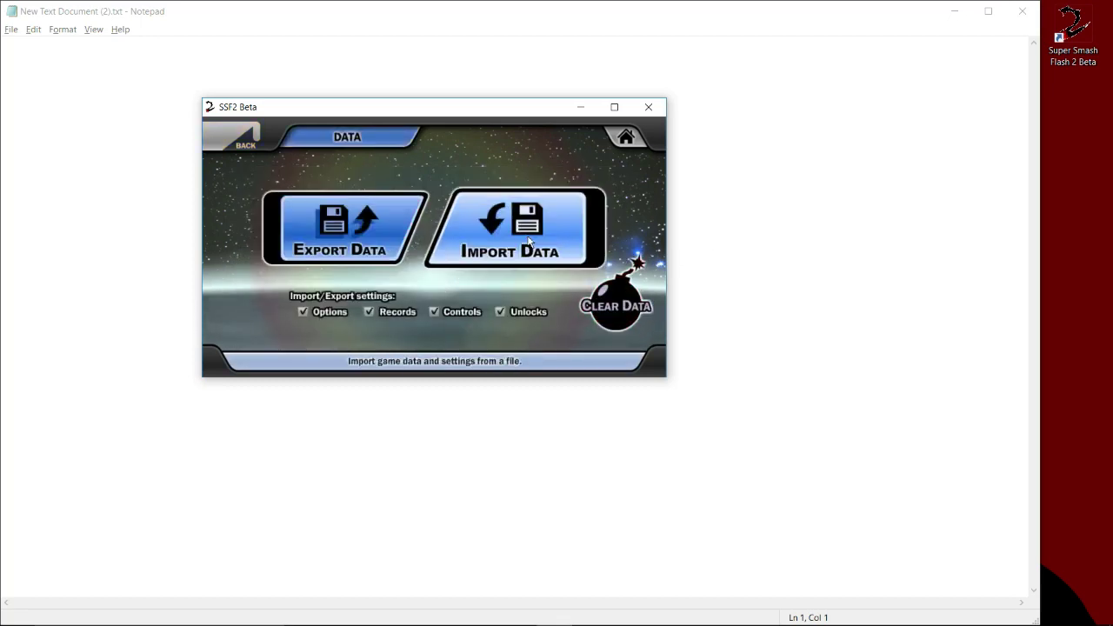
pyautogui.click(235, 141)
pyautogui.click(306, 296)
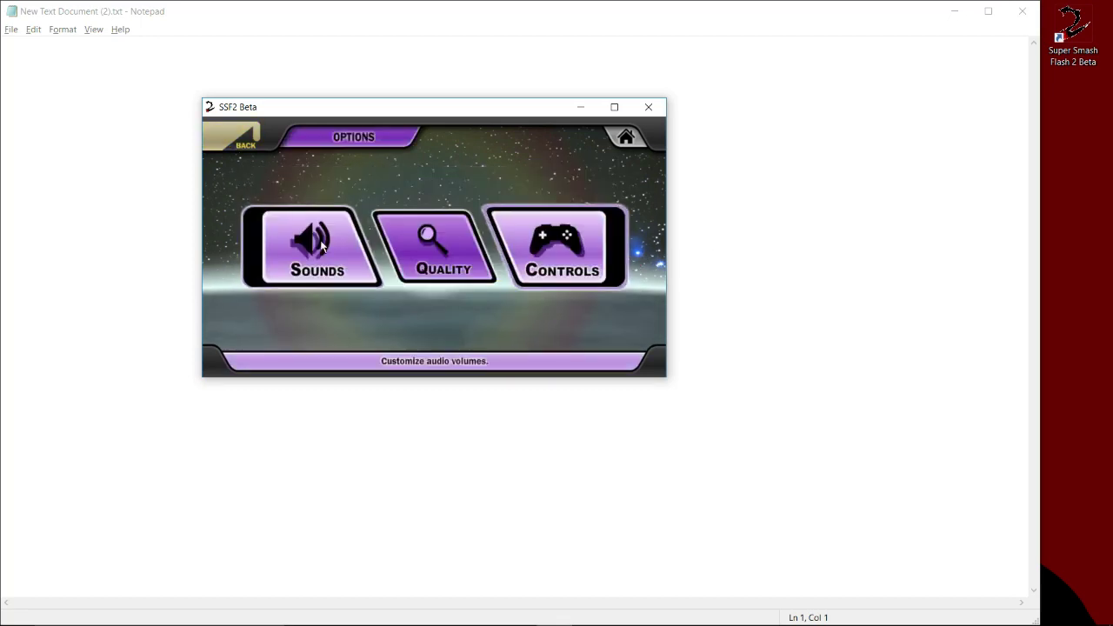
pyautogui.click(566, 252)
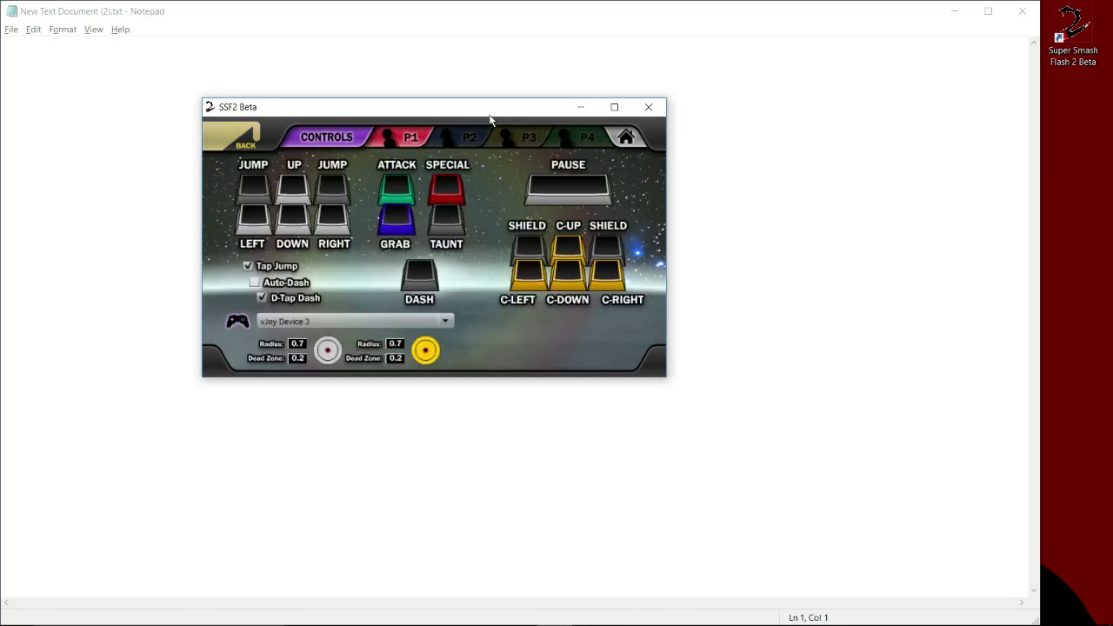
pyautogui.click(428, 324)
# Set player 1's device to Keyboard, view P4's bindings, then return to P1's device list
pyautogui.click(348, 248)
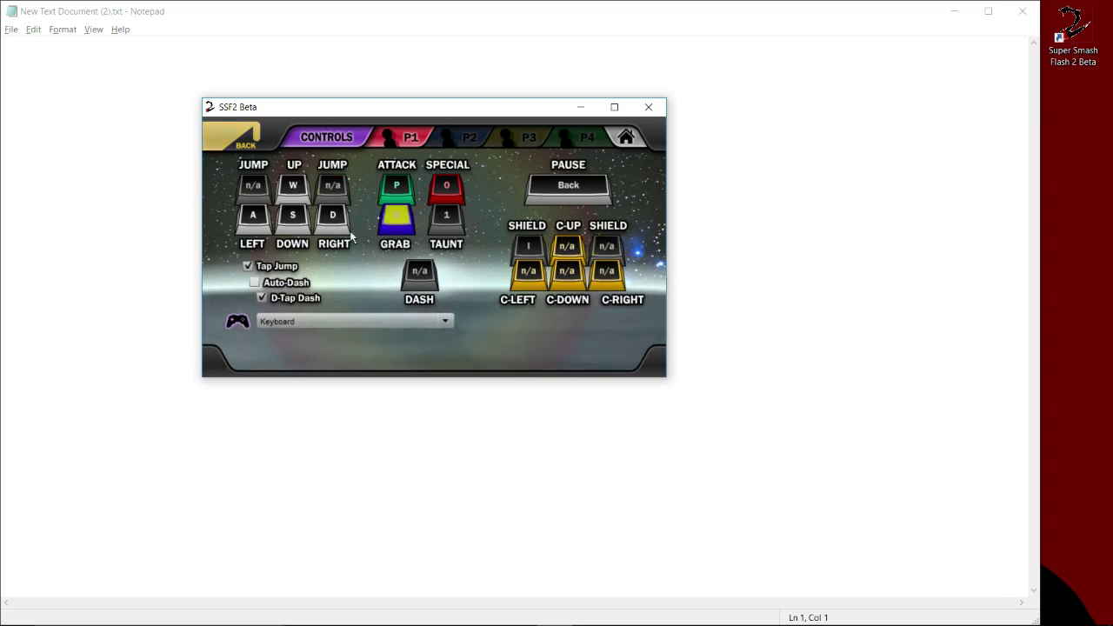
pyautogui.click(574, 136)
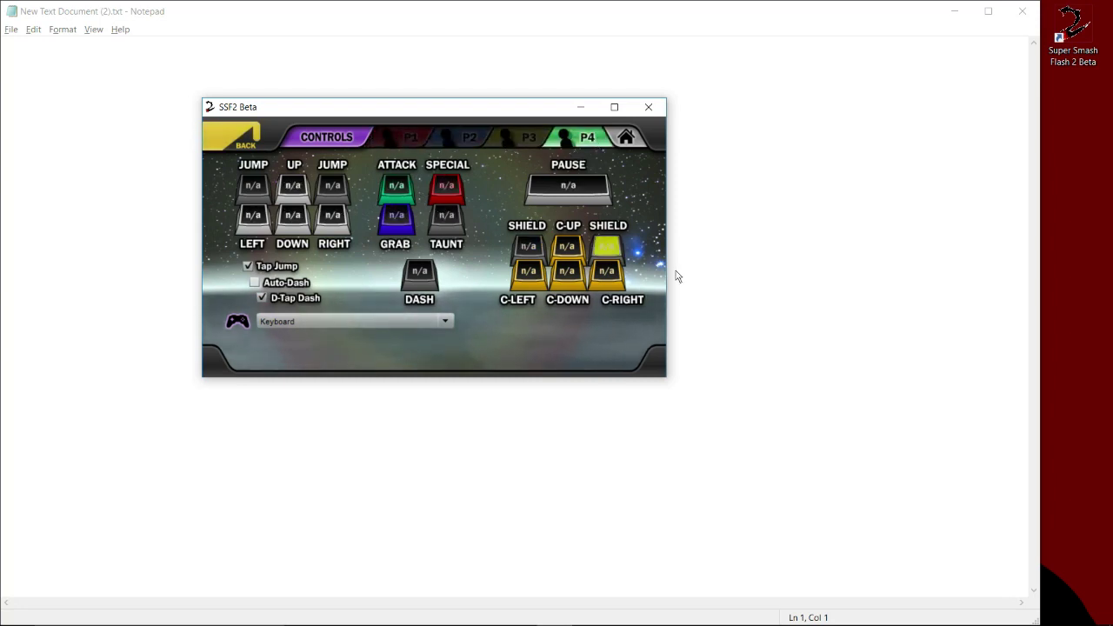
pyautogui.click(406, 139)
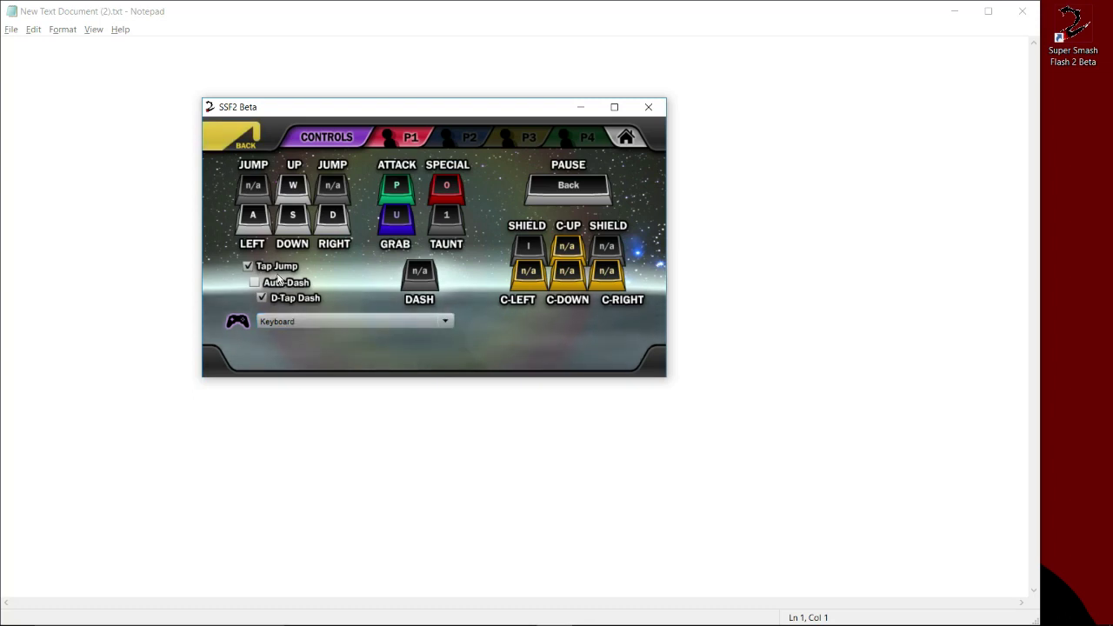
pyautogui.click(353, 321)
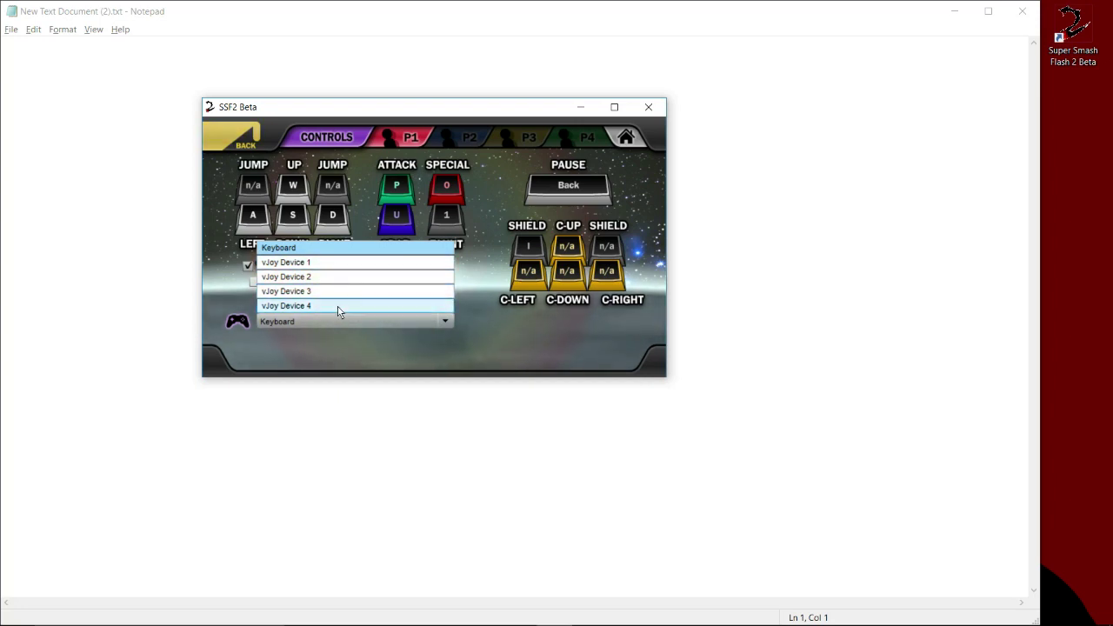
# Try binding LEFT with vJoy Device 1 and then vJoy Device 2, cancelling each attempt
pyautogui.click(355, 261)
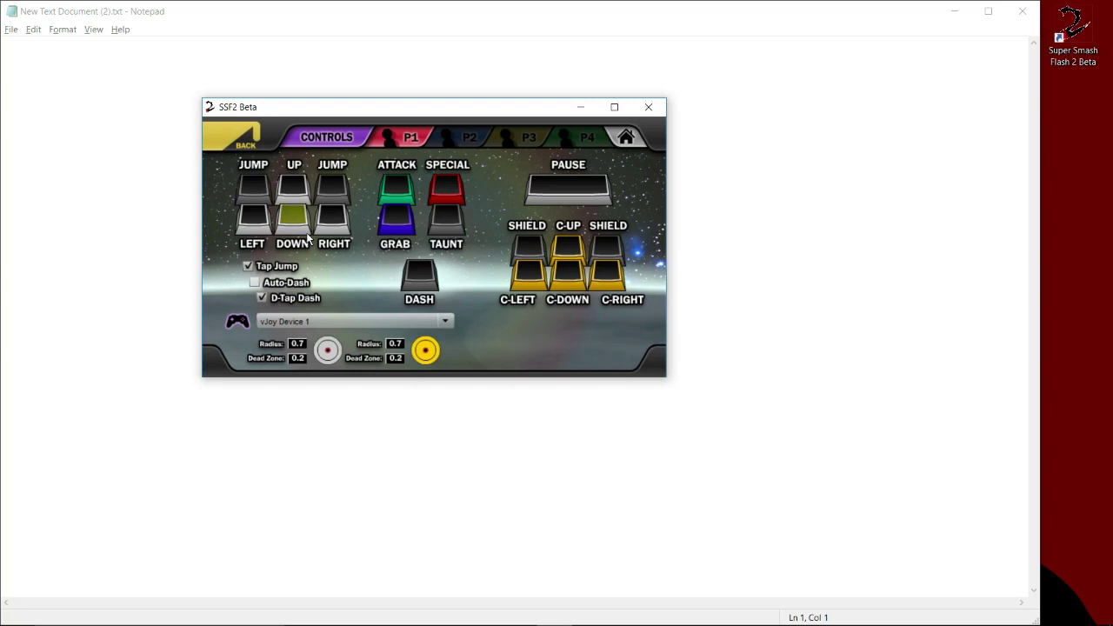
pyautogui.click(260, 222)
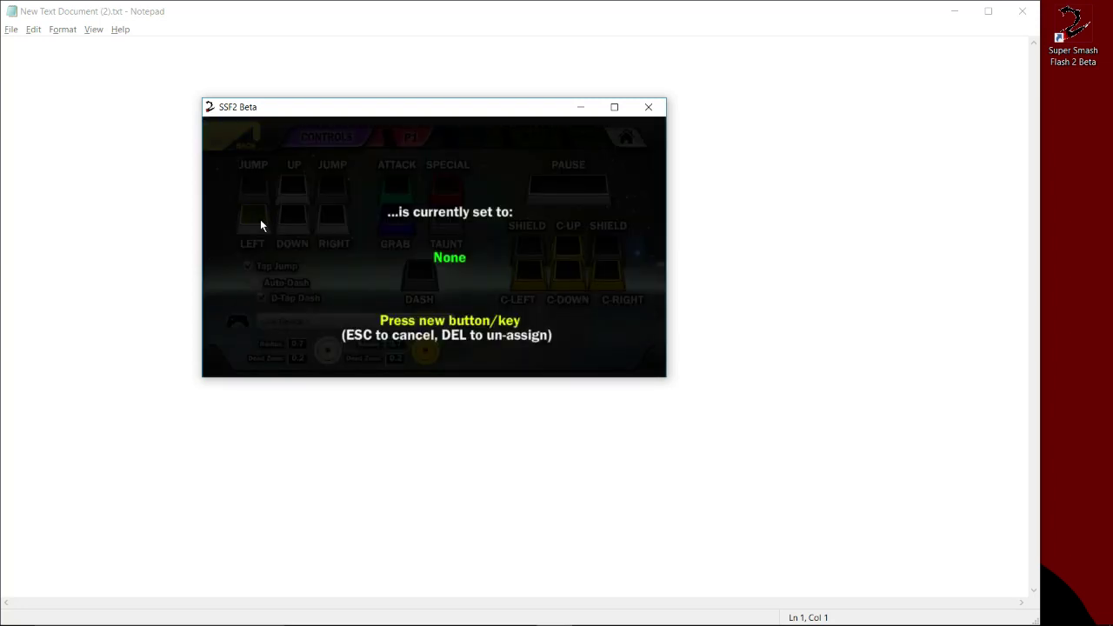
pyautogui.press('Escape')
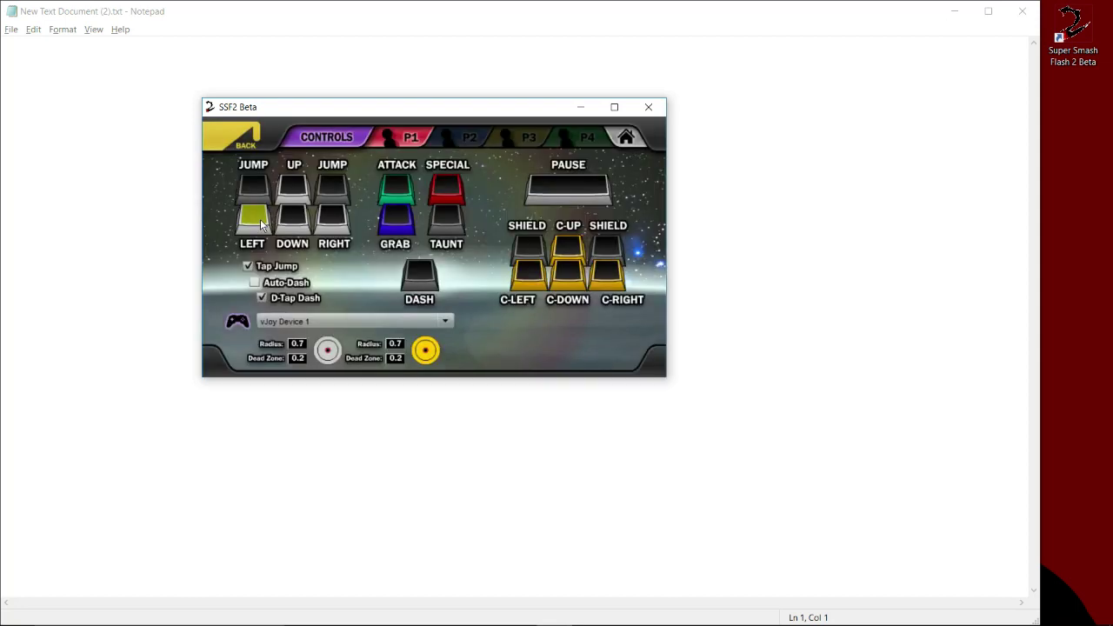
pyautogui.click(293, 320)
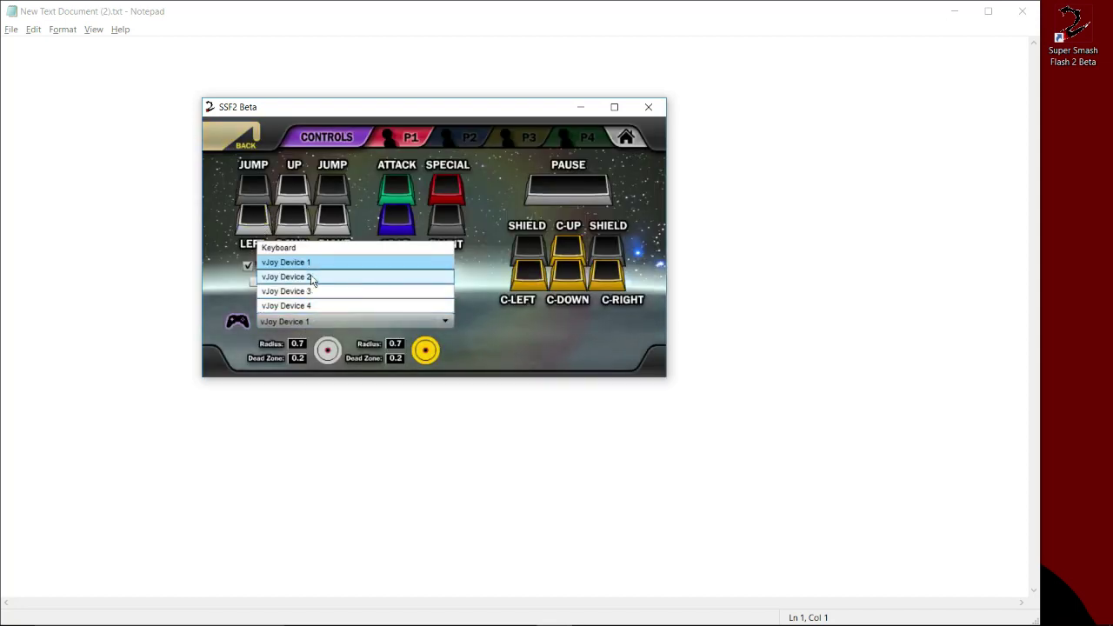
pyautogui.click(311, 280)
pyautogui.click(257, 228)
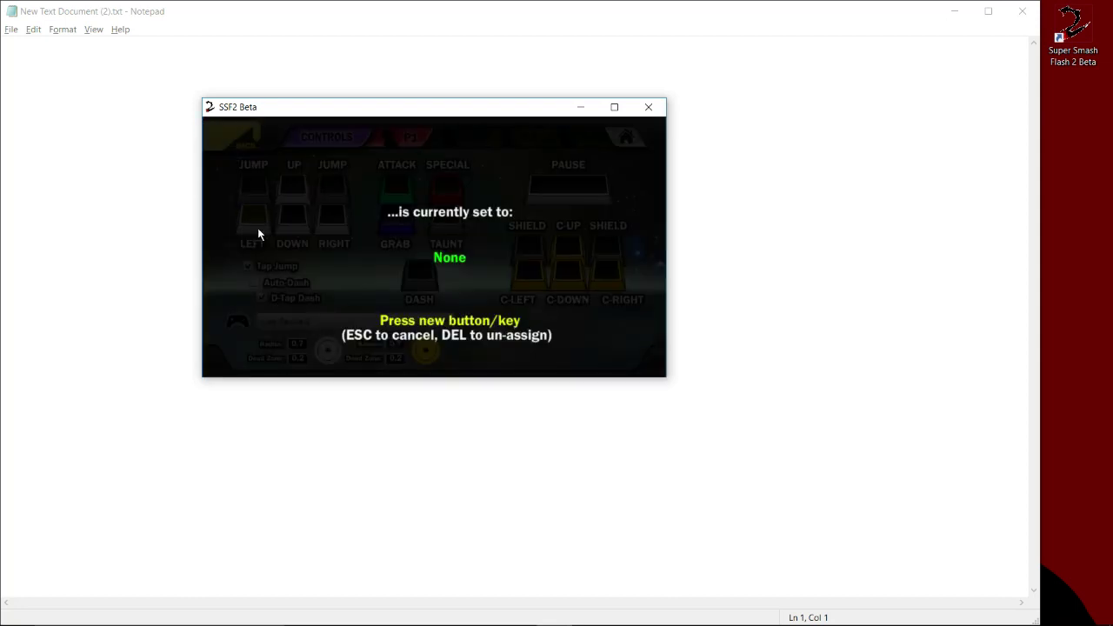
pyautogui.press('Escape')
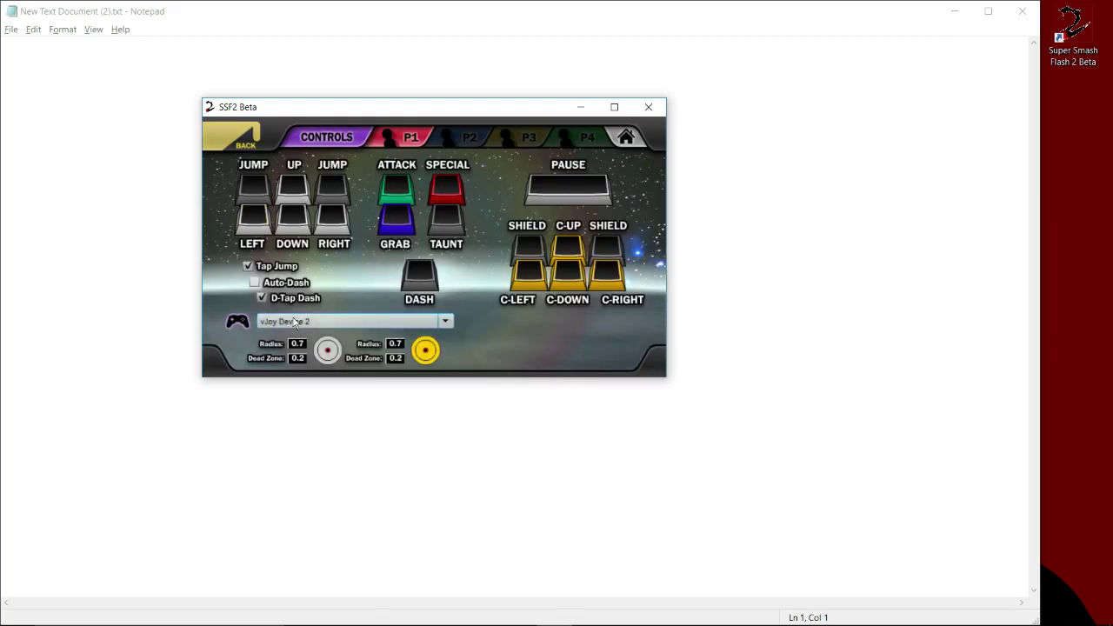
# Switch player 1 to vJoy Device 3 and bind LEFT to the stick's AX0- axis
pyautogui.click(376, 329)
pyautogui.click(340, 292)
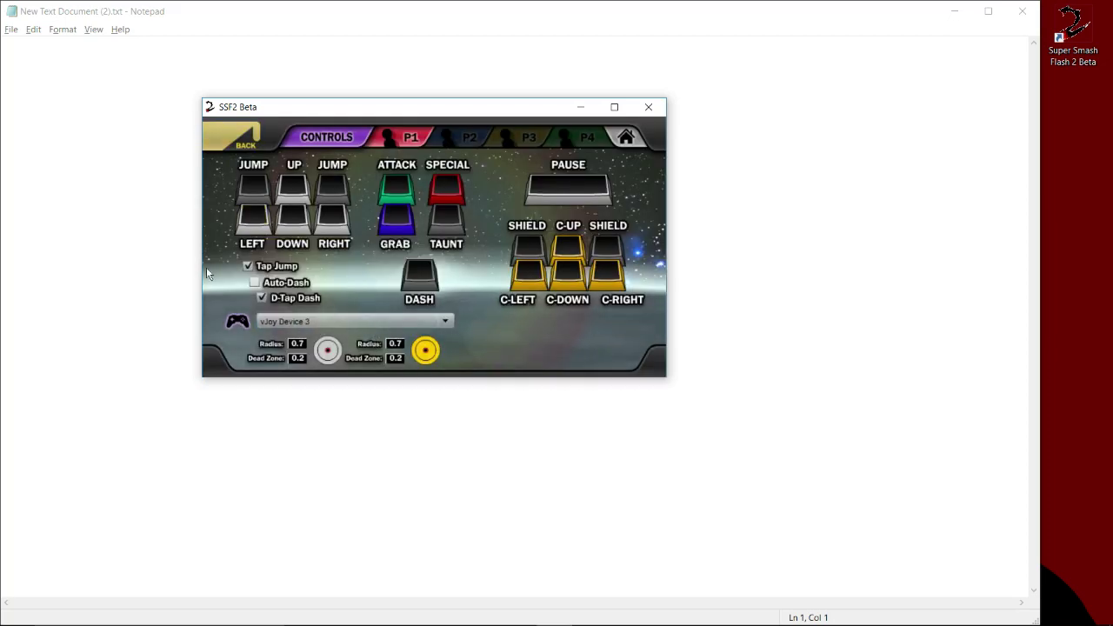
pyautogui.click(261, 229)
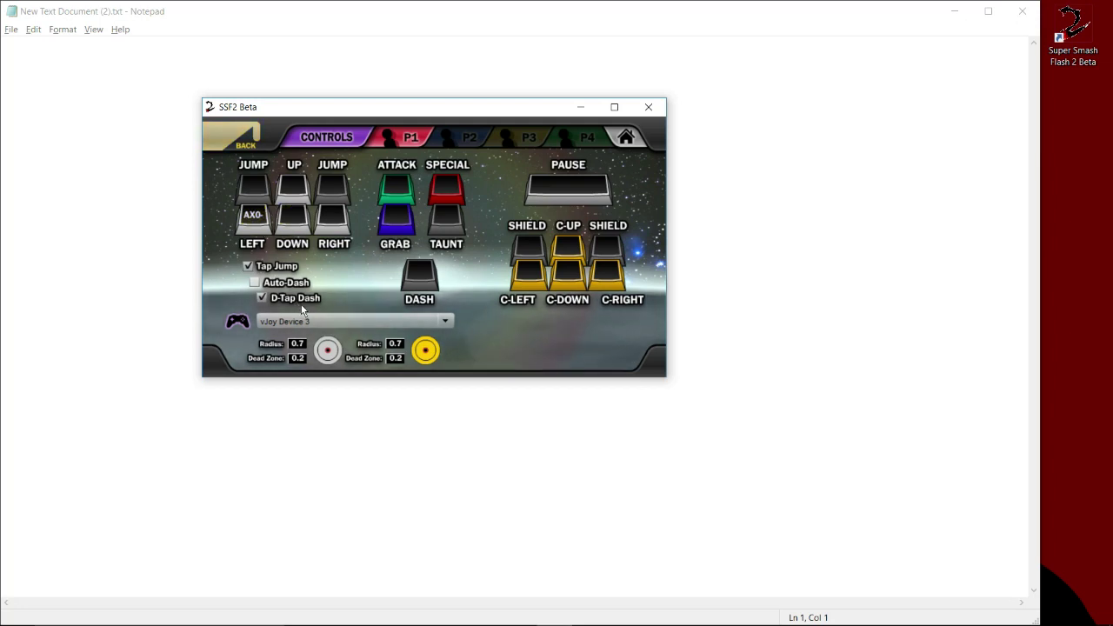
pyautogui.click(331, 319)
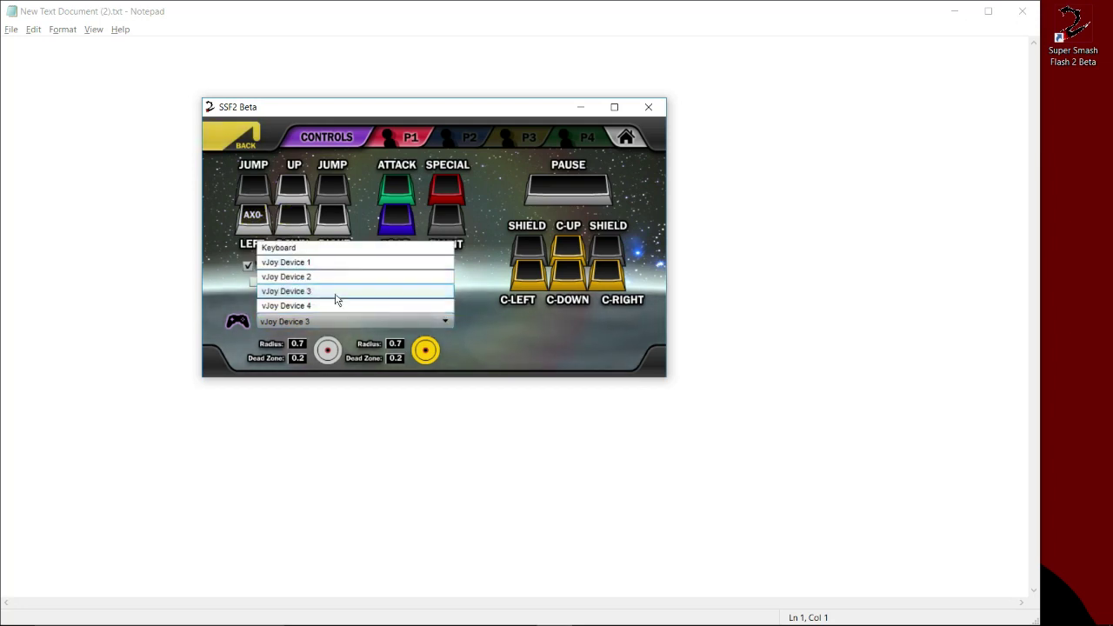
pyautogui.click(498, 339)
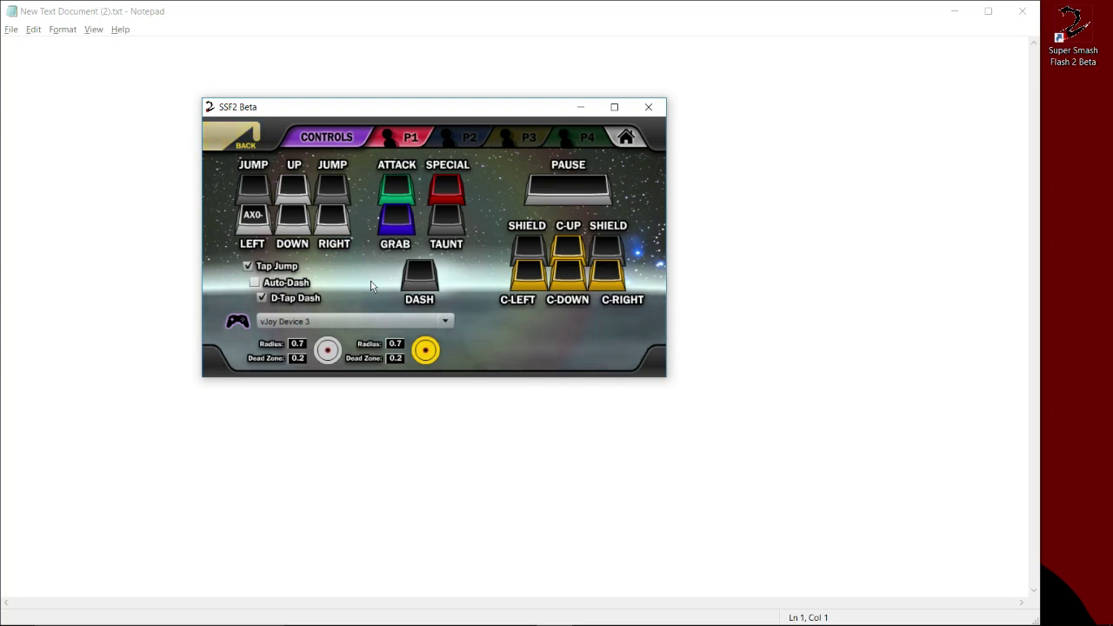
# Check the P2, P3 and P4 bindings, then confirm vJoy Device 3 for player 1
pyautogui.click(469, 138)
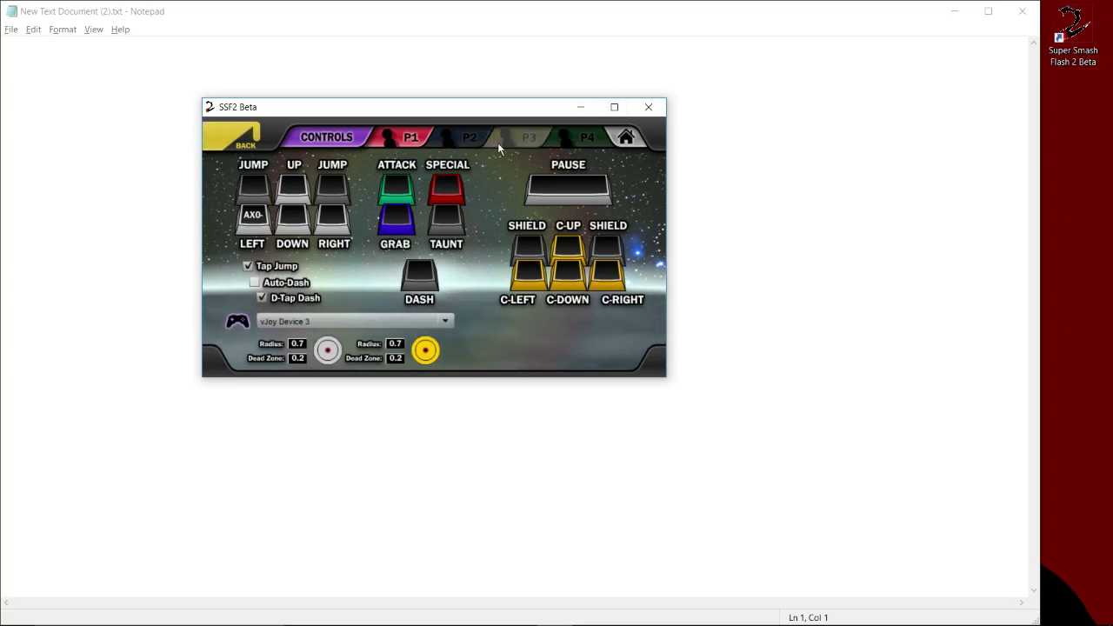
pyautogui.click(414, 137)
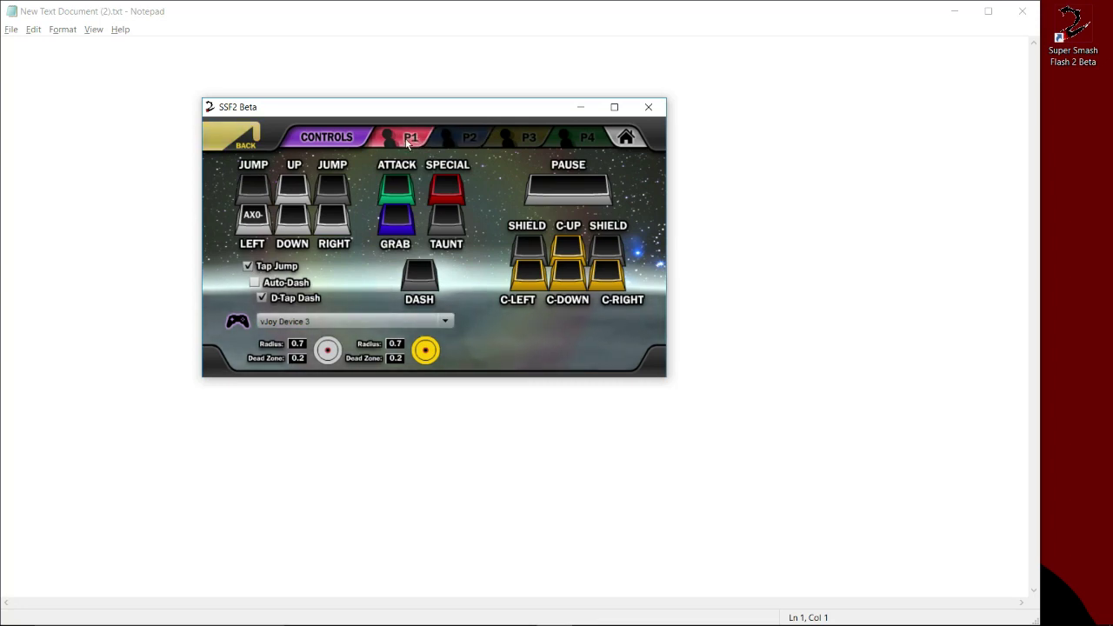
pyautogui.click(448, 137)
pyautogui.click(528, 136)
pyautogui.click(575, 138)
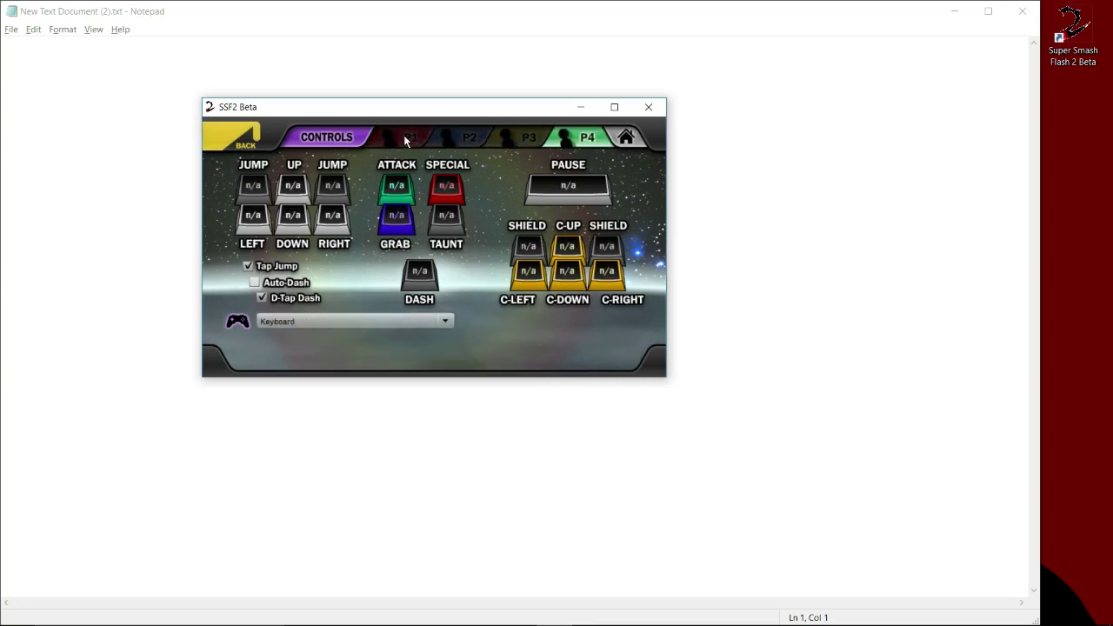
pyautogui.click(405, 137)
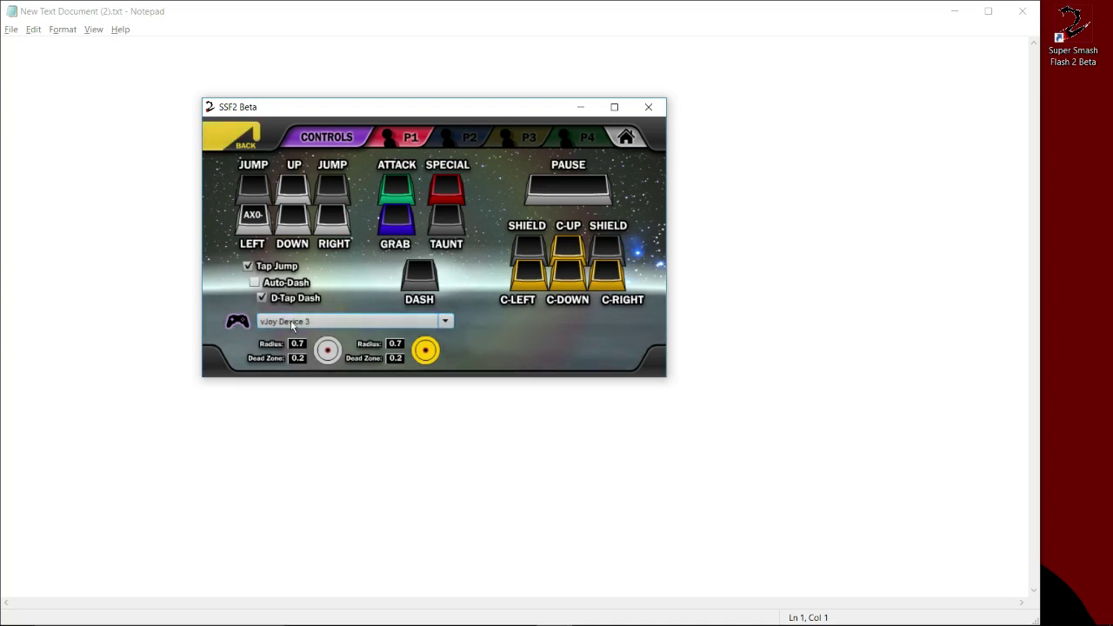
pyautogui.click(376, 322)
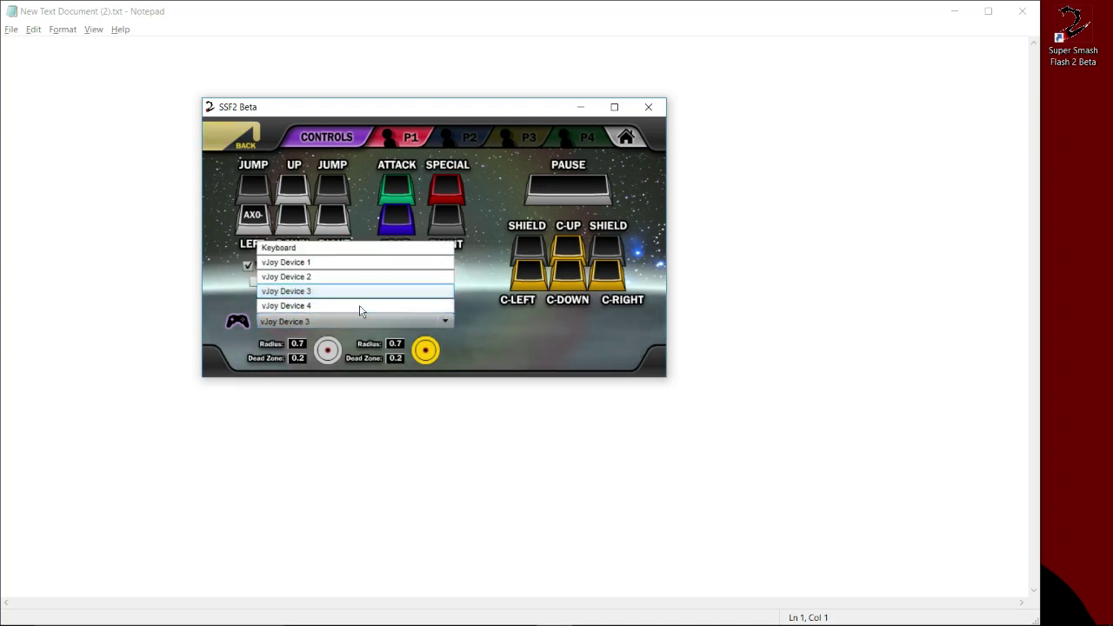
pyautogui.click(352, 293)
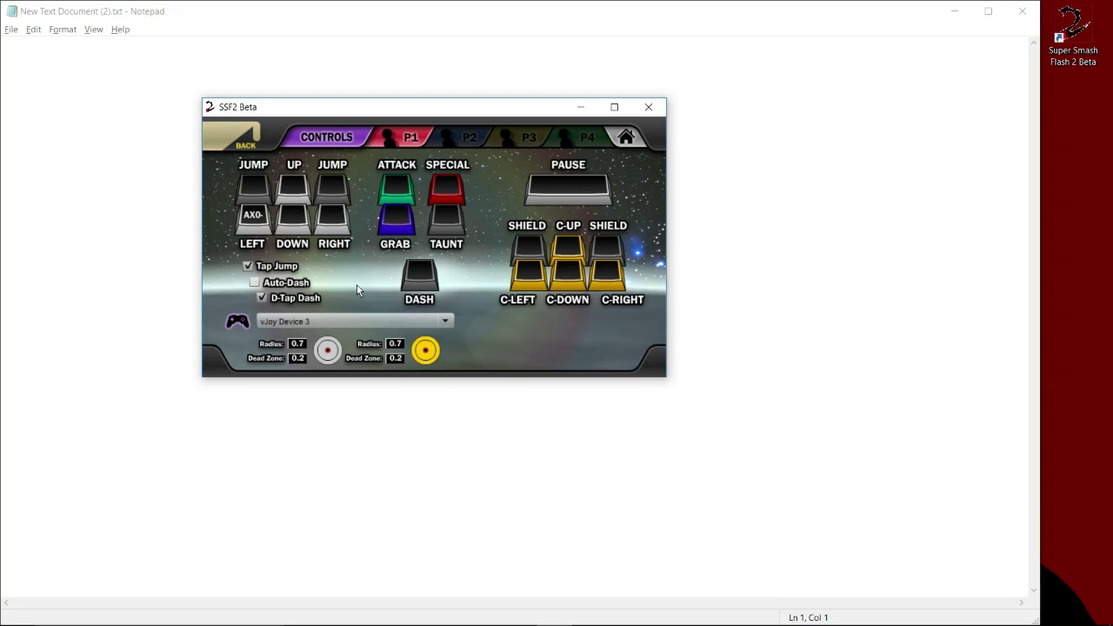
# Bind down, jump, attack, grab, Special BN1, Pause BN7 and C-stick AX4/AX5 on vJoy Device 3
pyautogui.click(300, 219)
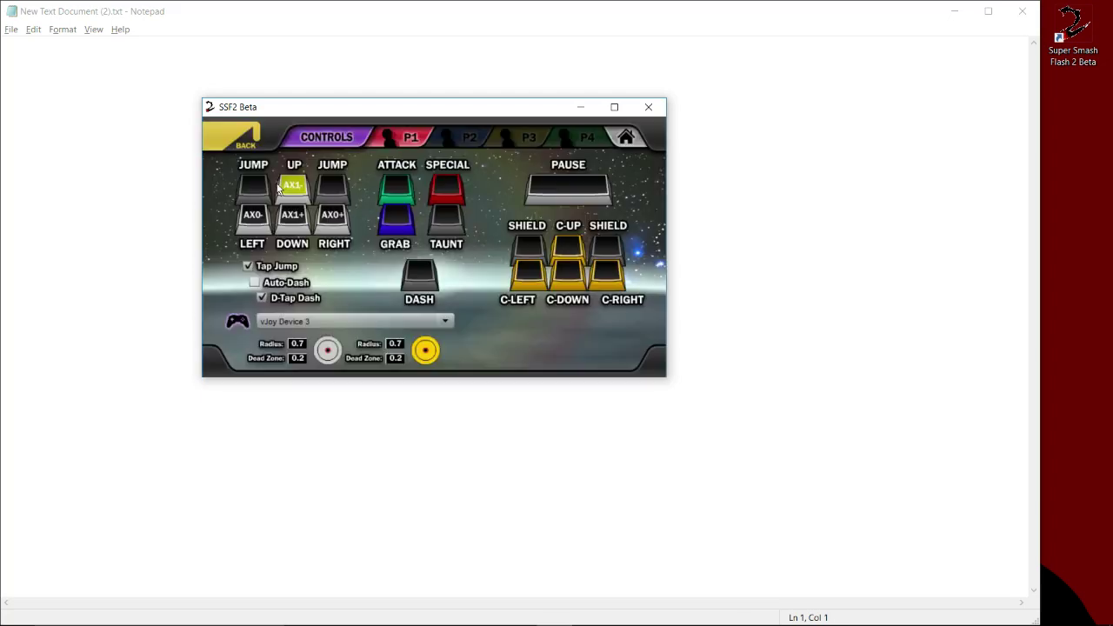
pyautogui.click(401, 187)
pyautogui.click(405, 211)
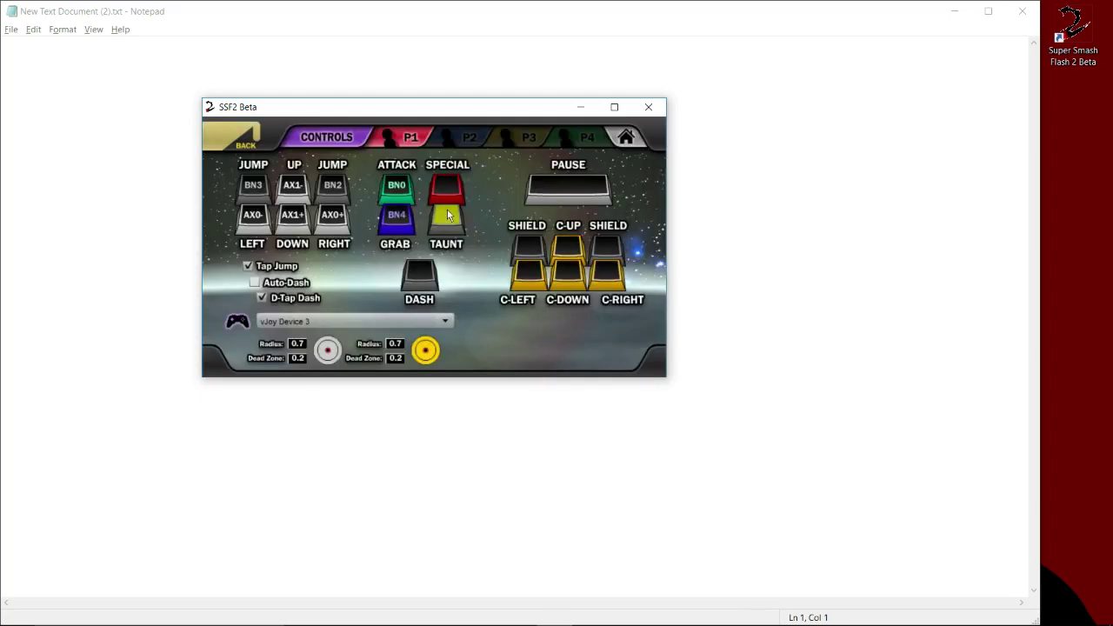
pyautogui.click(566, 247)
pyautogui.click(528, 272)
pyautogui.click(570, 280)
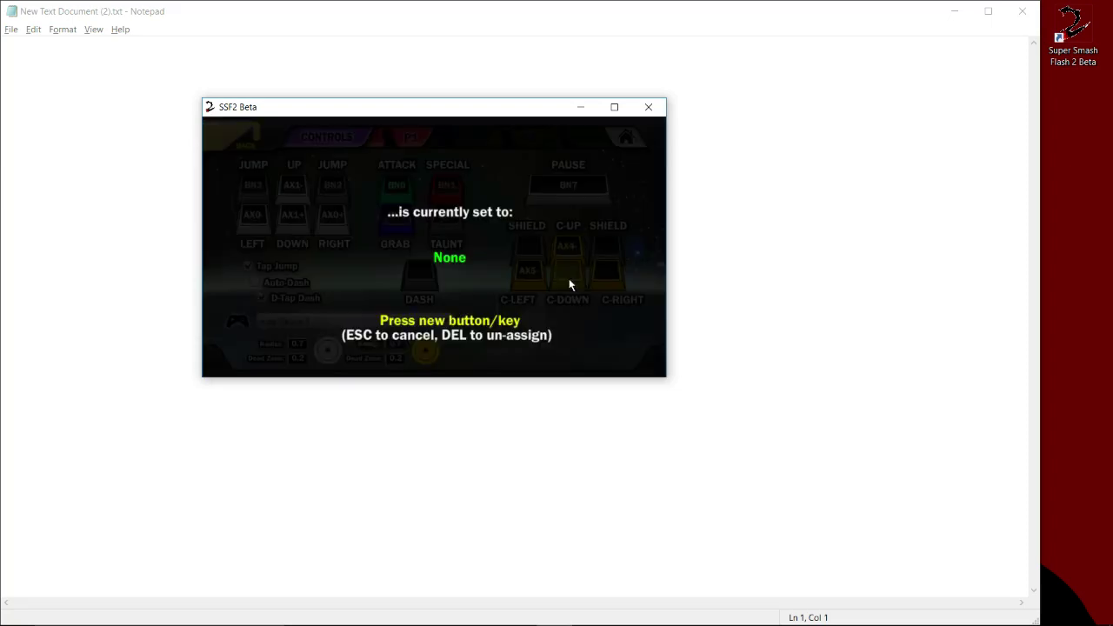
pyautogui.click(623, 272)
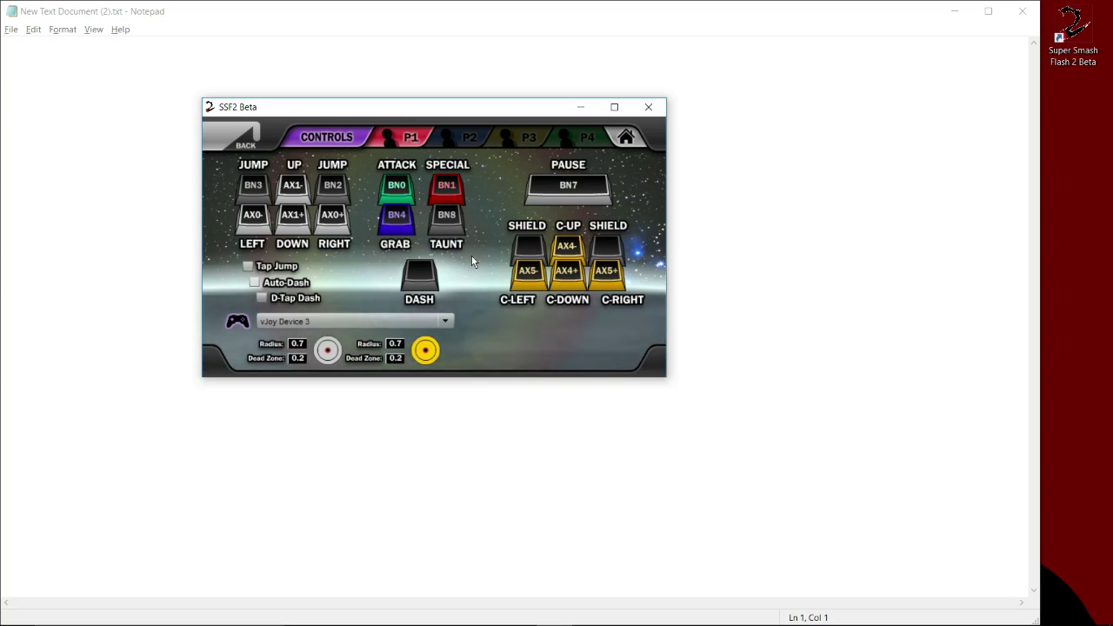
# Rebind the left shield to BN6 and the right shield to BN5, deleting the old binding, then exit to save
pyautogui.click(523, 252)
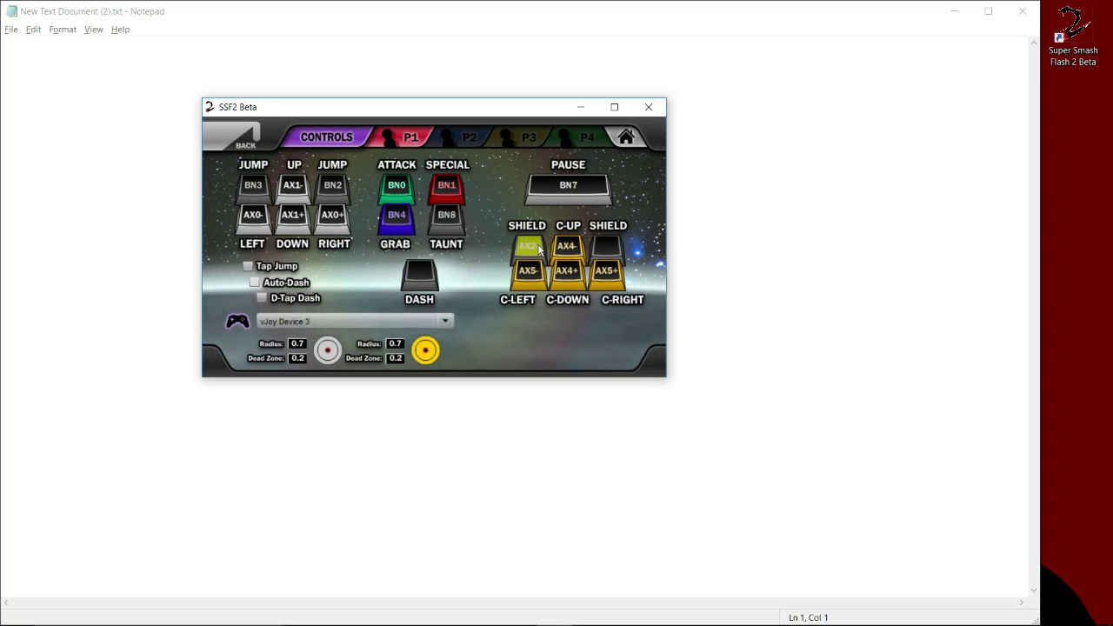
pyautogui.click(609, 247)
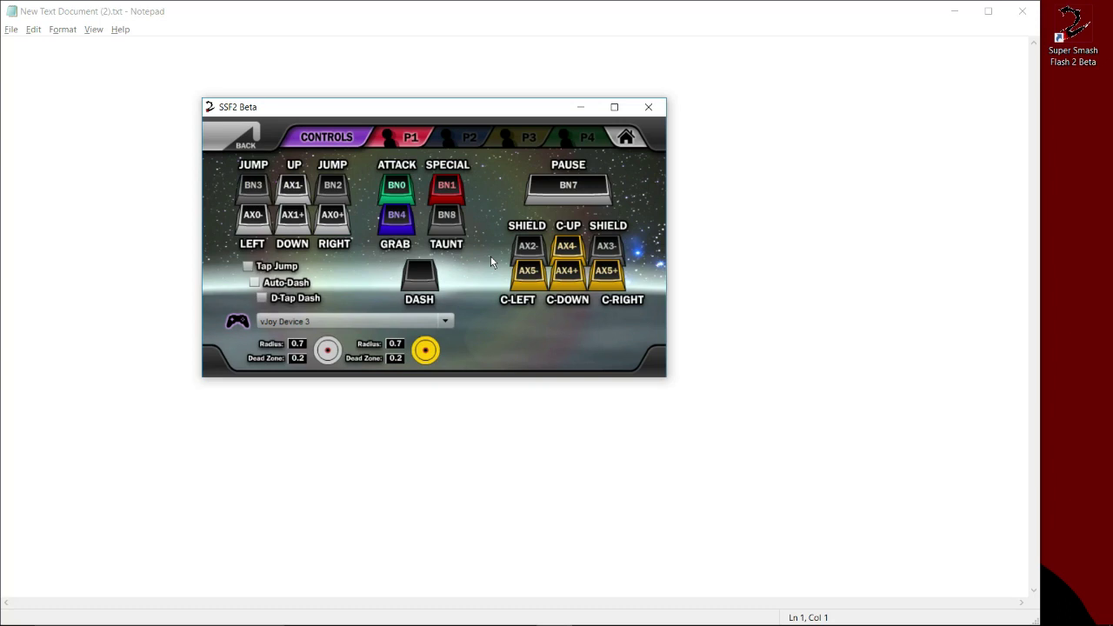
pyautogui.click(446, 215)
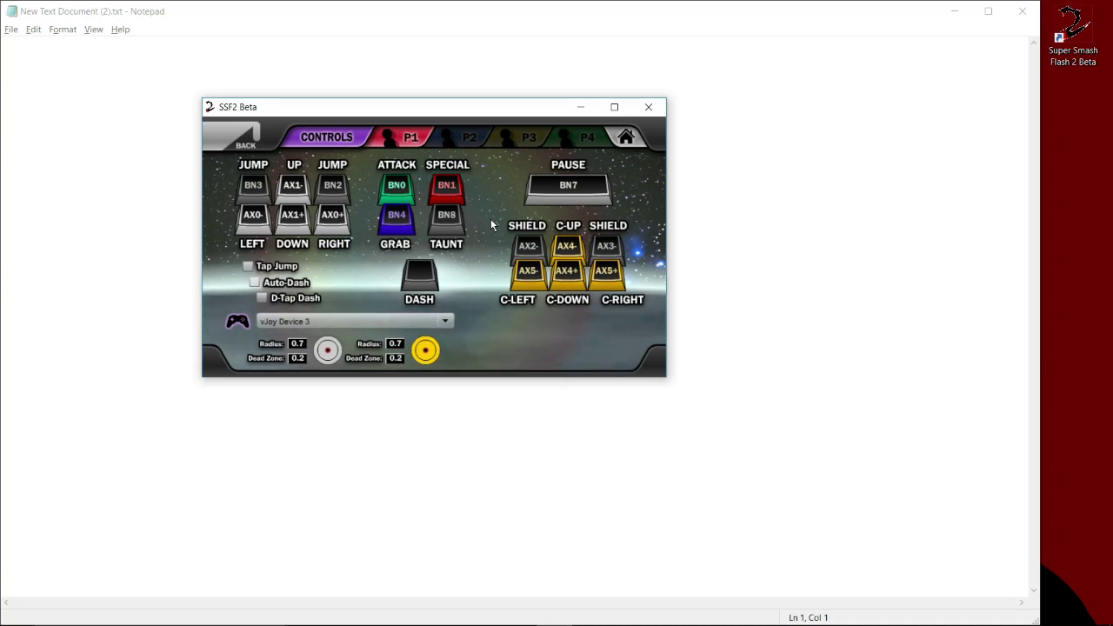
pyautogui.click(538, 246)
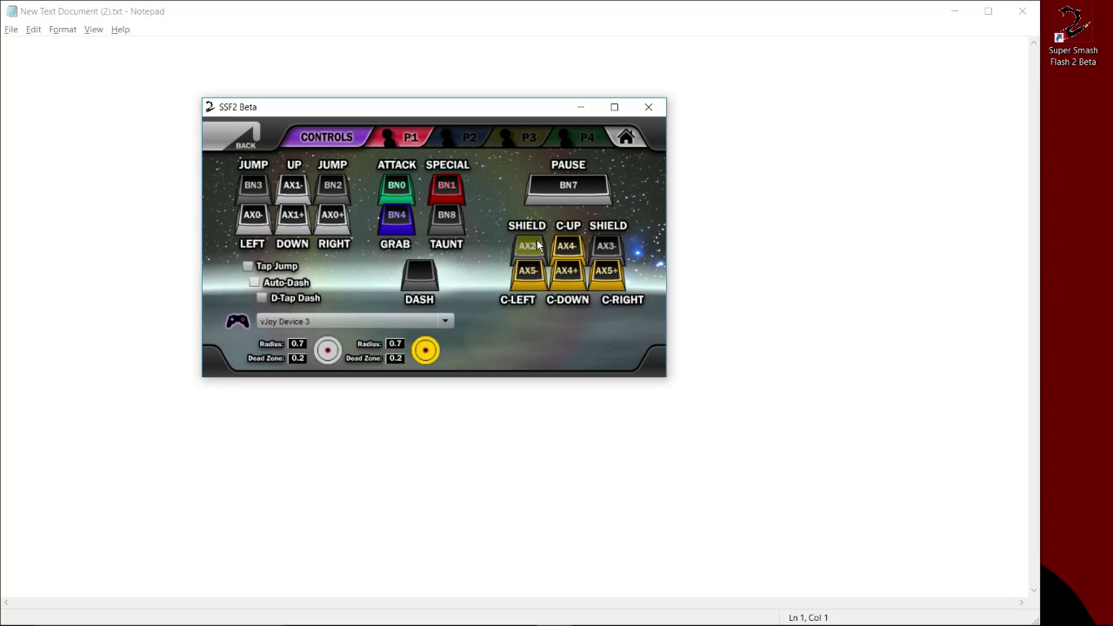
pyautogui.click(538, 246)
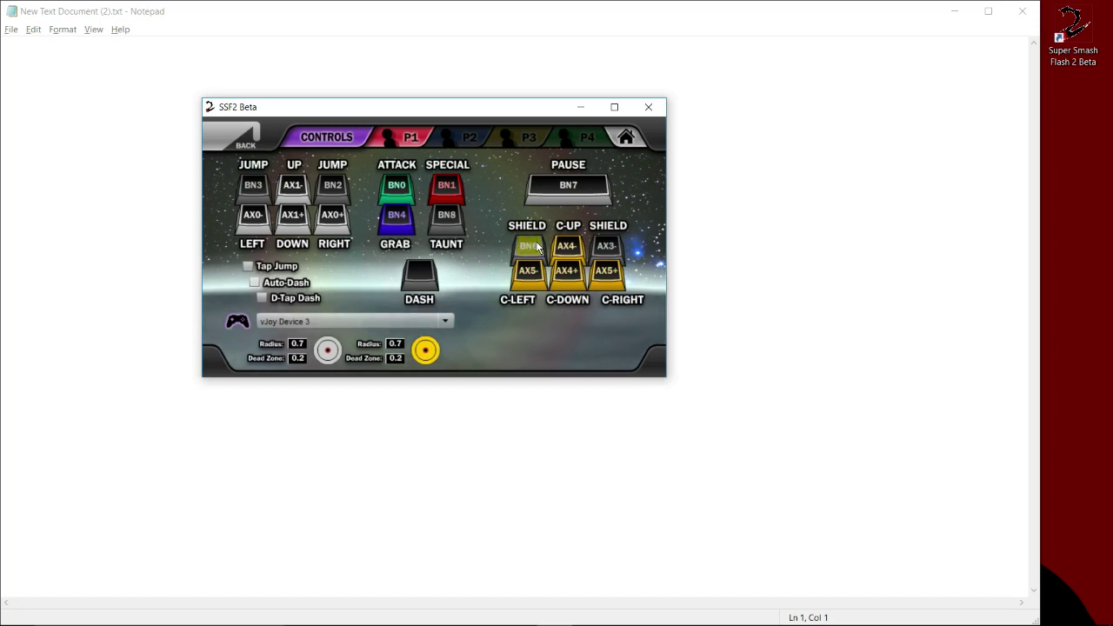
pyautogui.click(607, 247)
pyautogui.press('Delete')
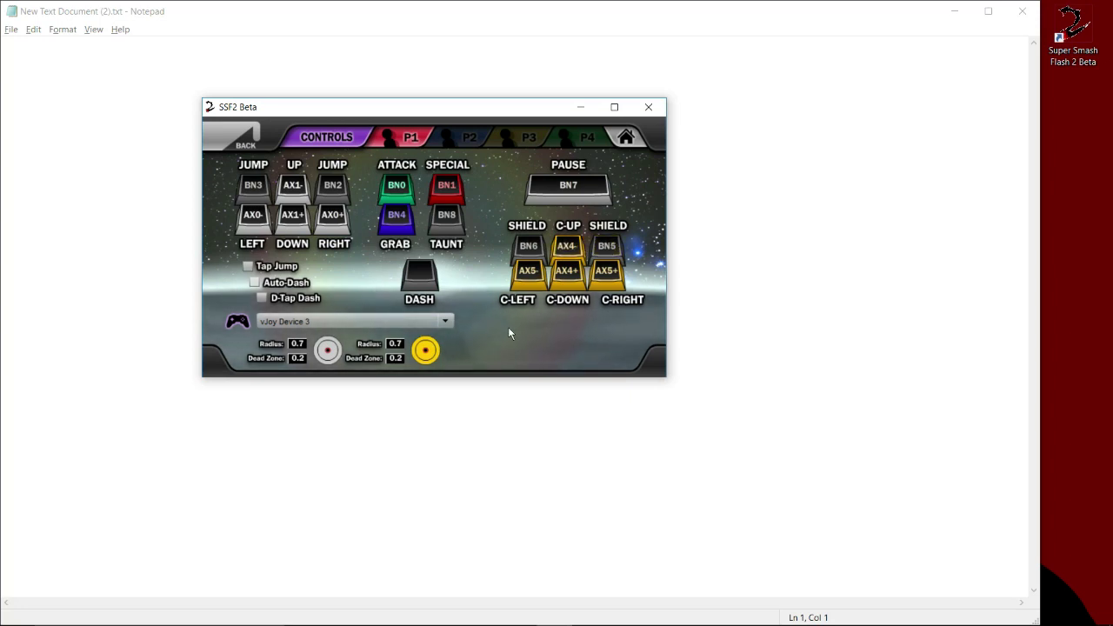
pyautogui.click(230, 142)
# Return to the main menu and go to Group > Smash character select
pyautogui.click(229, 142)
pyautogui.click(335, 215)
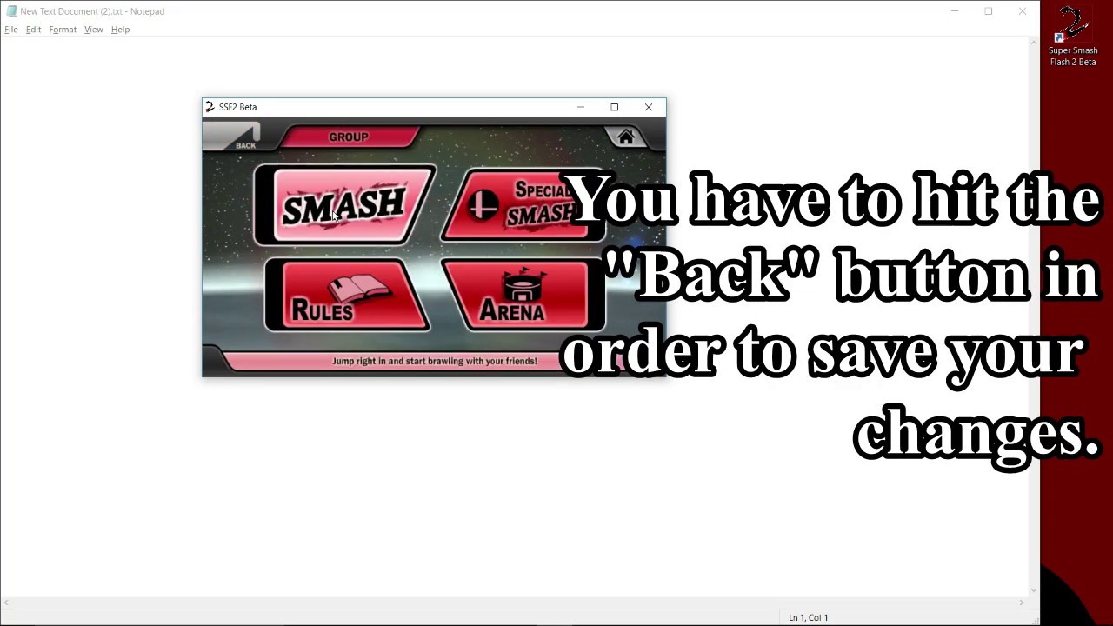
pyautogui.click(335, 216)
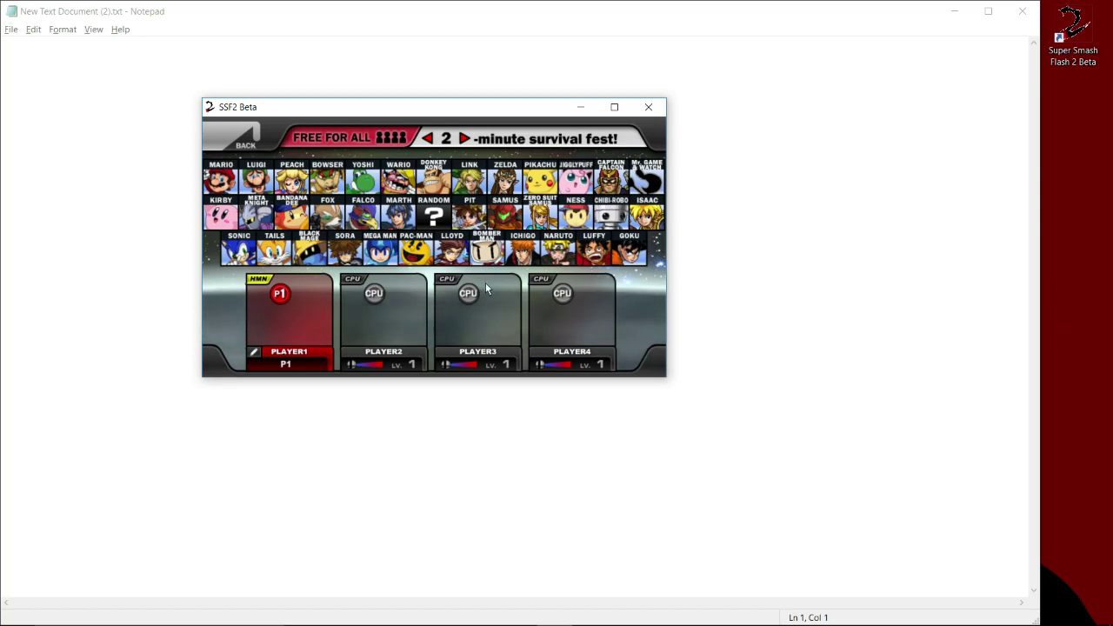
# Verify the mapping in Options > Controls, re-enter Group > Smash, then close the game window
pyautogui.click(245, 137)
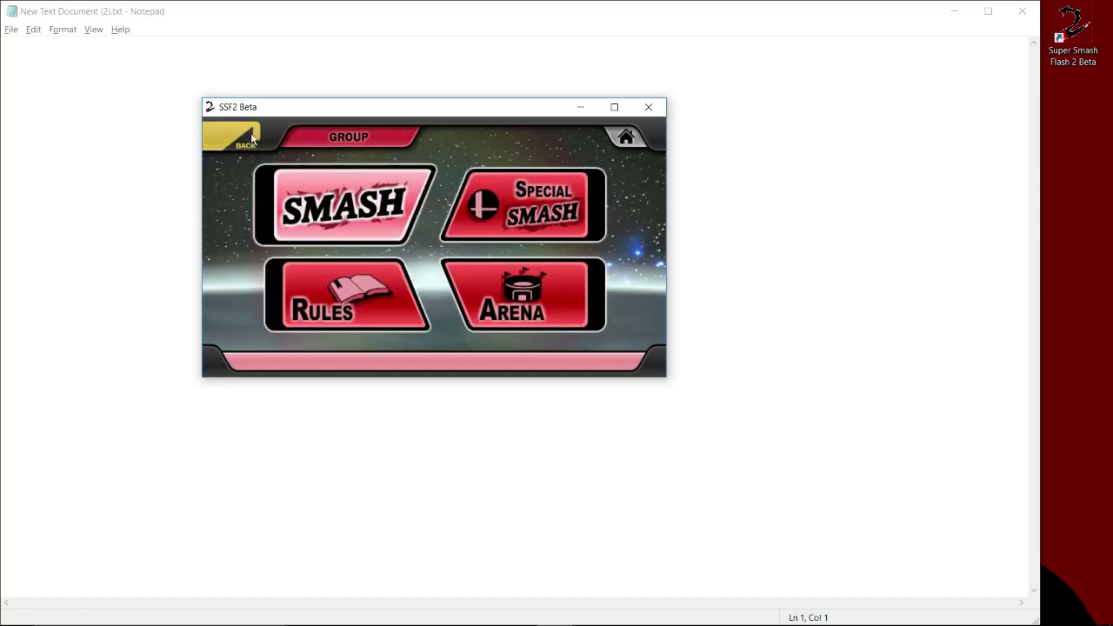
pyautogui.click(245, 137)
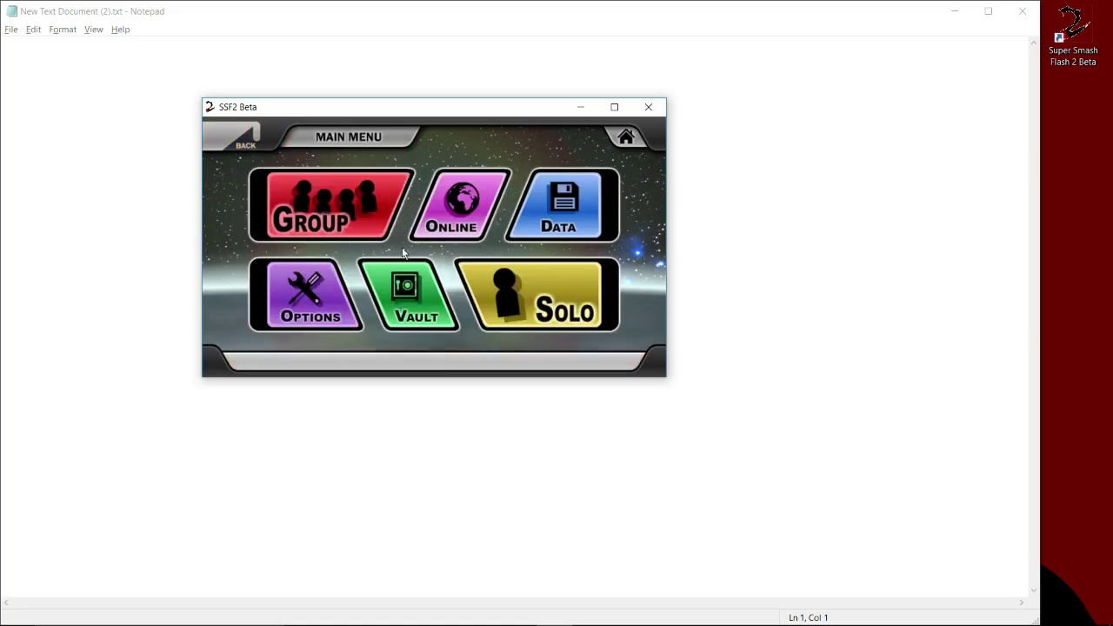
pyautogui.click(311, 309)
pyautogui.click(557, 243)
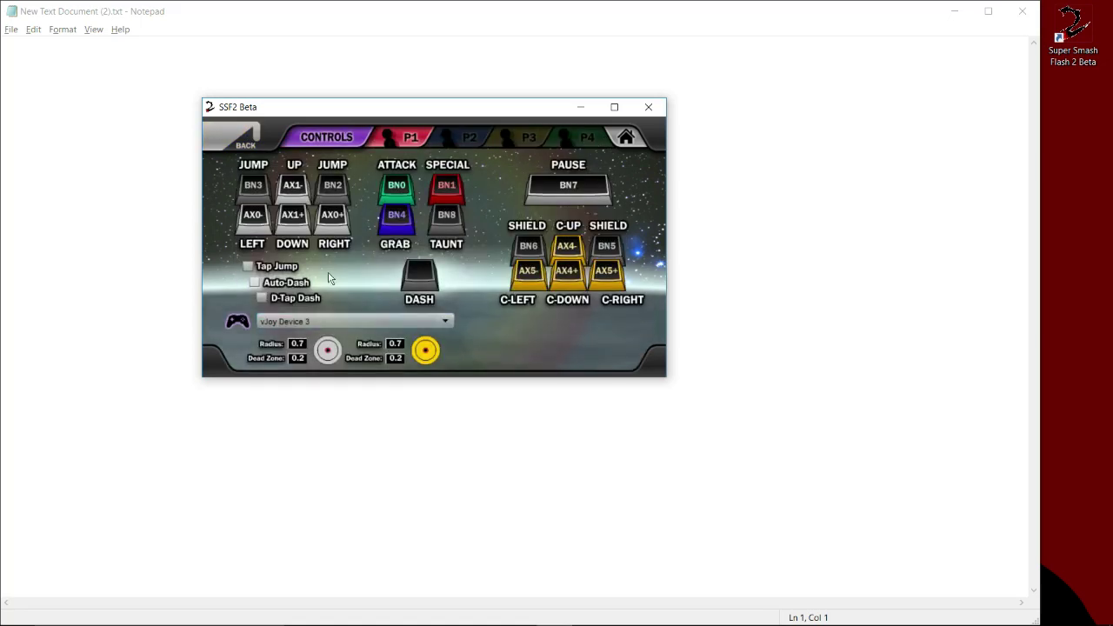
pyautogui.click(245, 136)
pyautogui.click(342, 222)
pyautogui.click(343, 225)
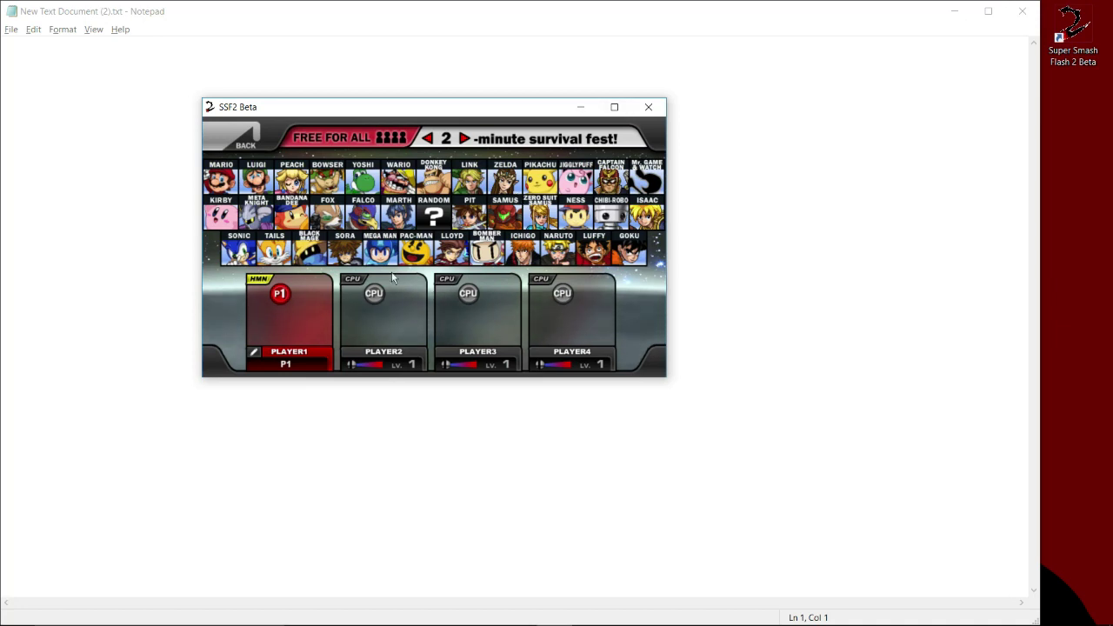
pyautogui.click(653, 111)
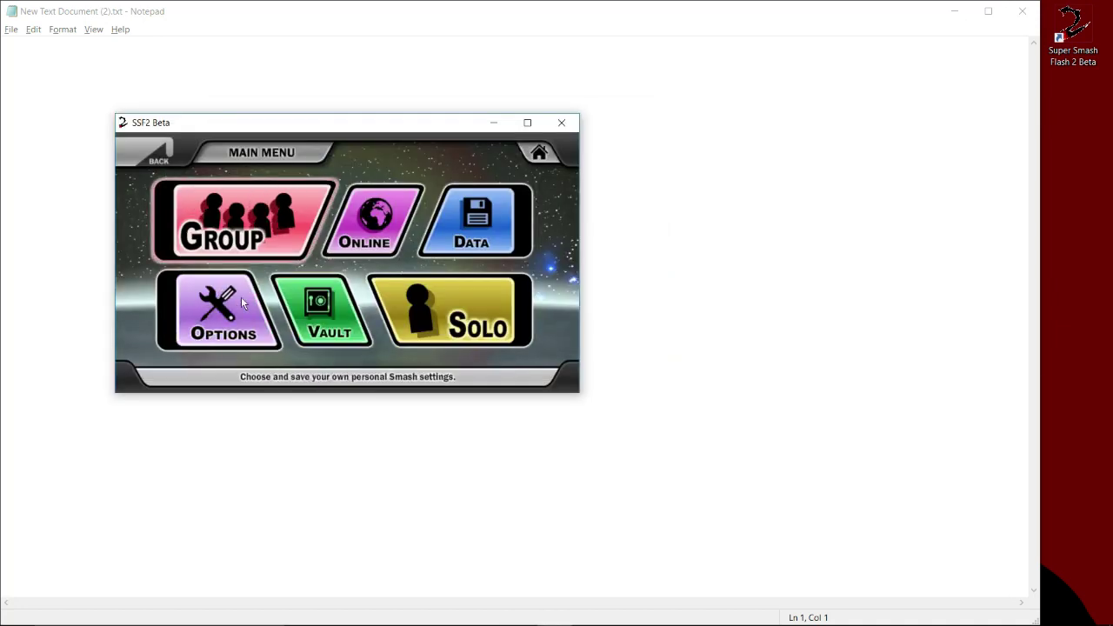
# After relaunching, confirm the button shields in Options > Controls, then go back and enter Group
pyautogui.click(231, 310)
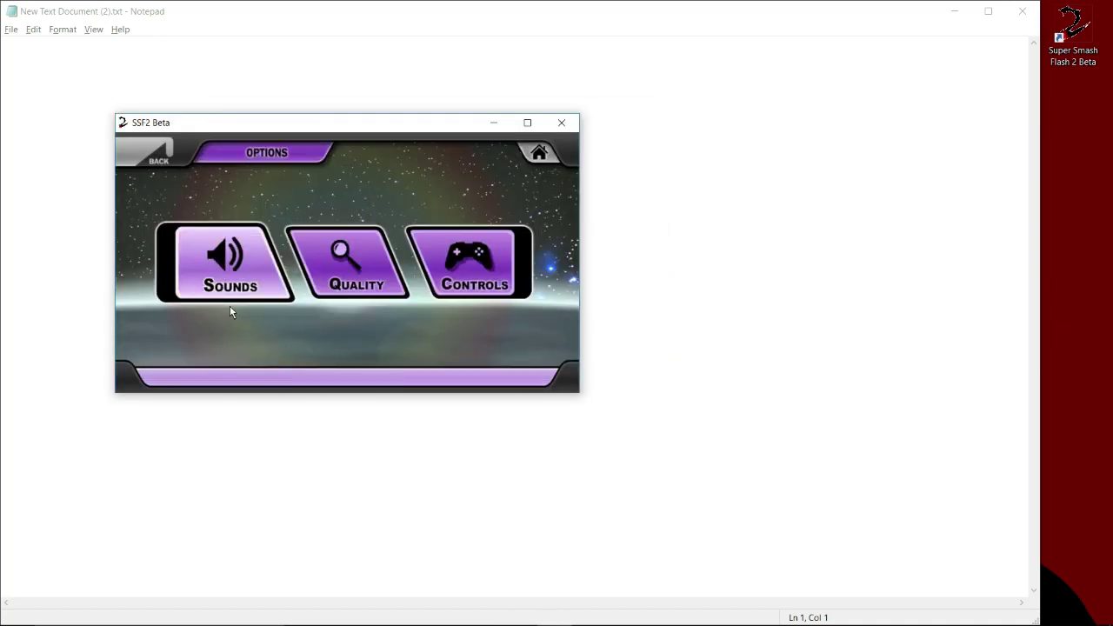
pyautogui.click(501, 278)
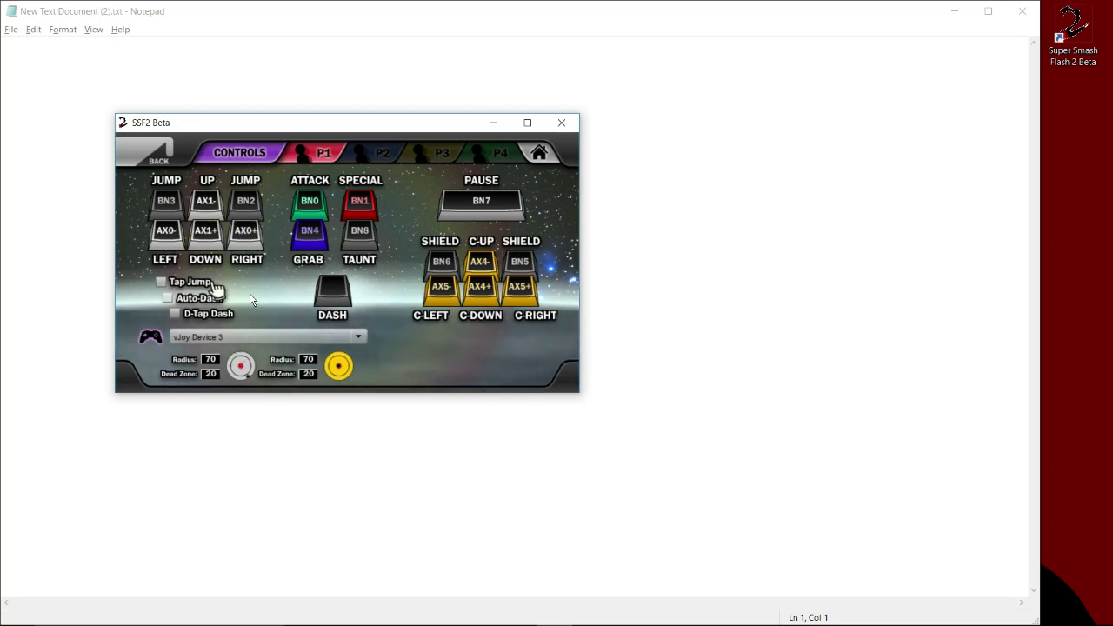
pyautogui.click(223, 224)
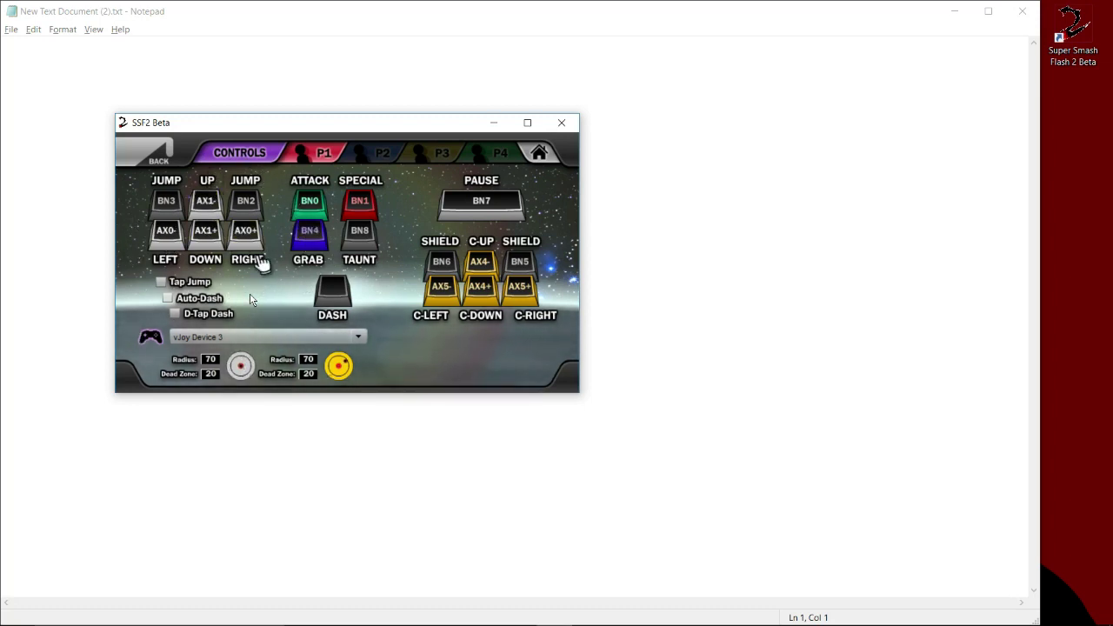
pyautogui.click(149, 154)
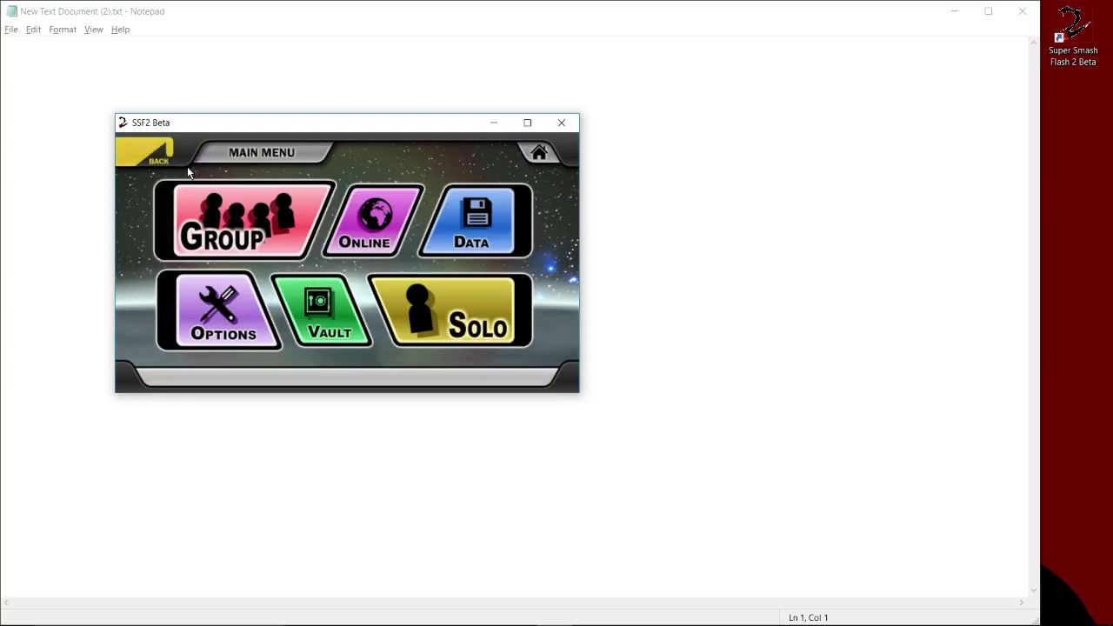
pyautogui.click(241, 219)
# Set up a match with Captain Falcon for player 1 and human player 2 as Marth
pyautogui.click(242, 221)
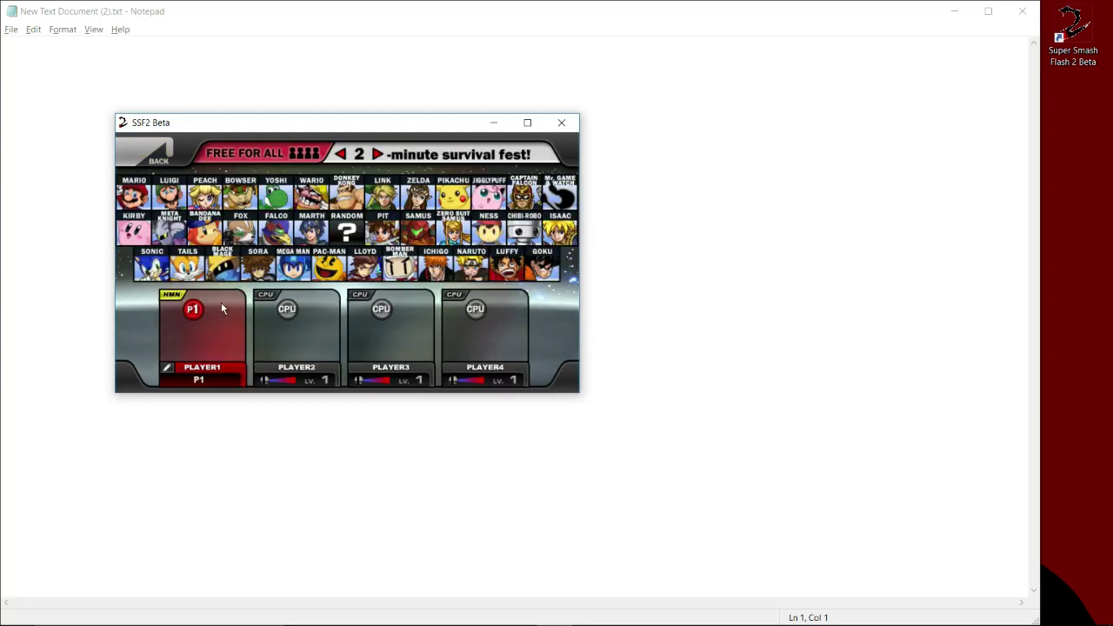
pyautogui.moveTo(196, 321); pyautogui.dragTo(525, 202)
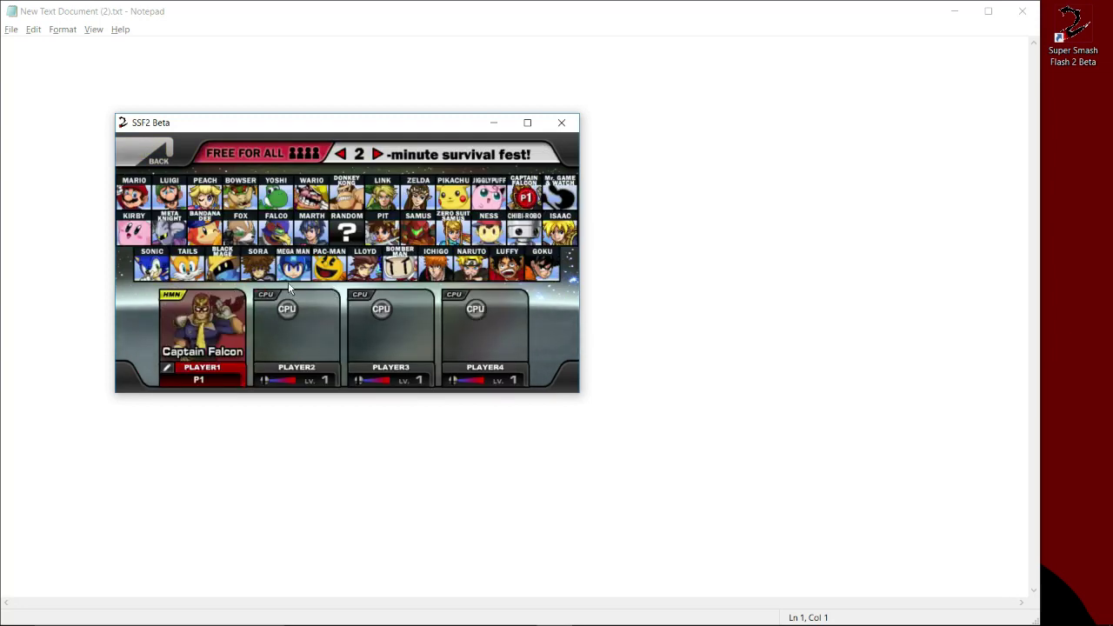
pyautogui.click(287, 322)
pyautogui.click(287, 321)
pyautogui.click(302, 245)
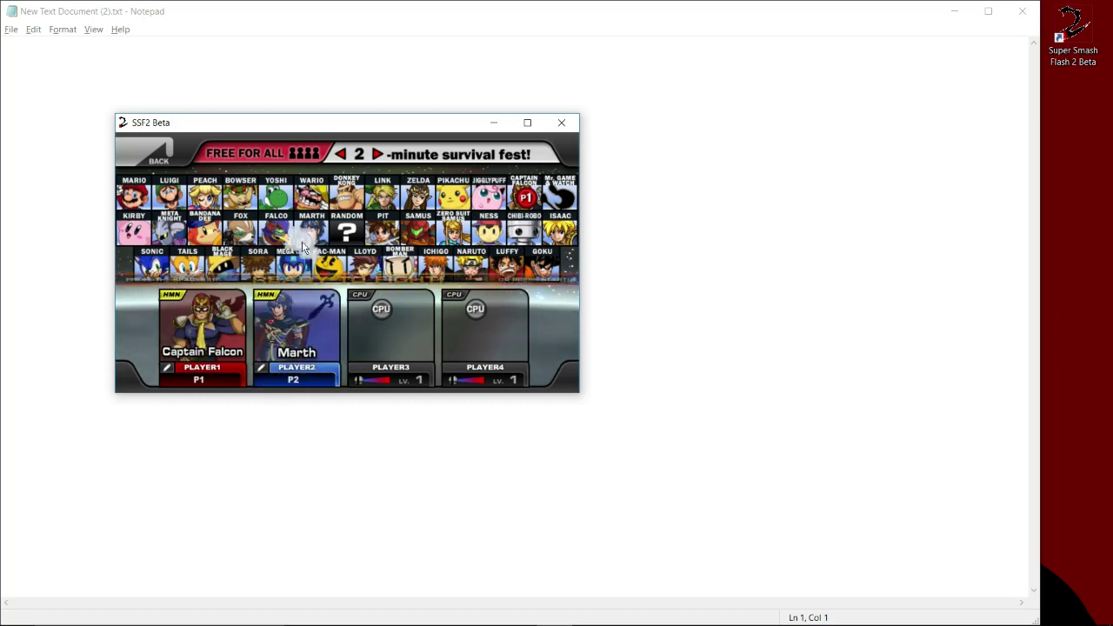
# Play the match on Final Destination, then pause, quit, and go back to the main menu
pyautogui.press('space')
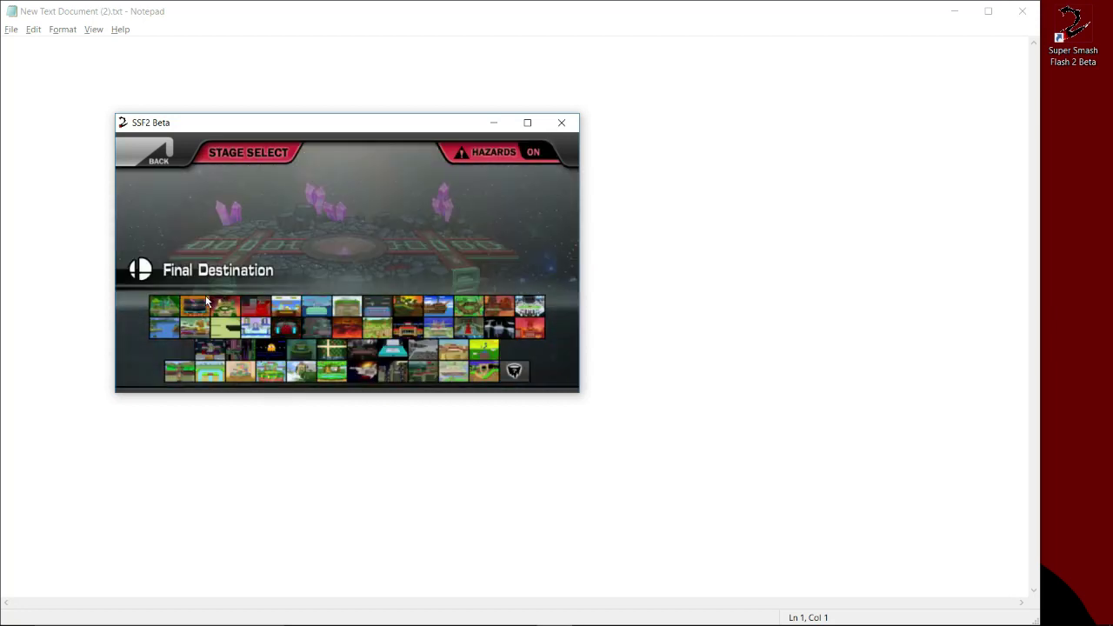
pyautogui.click(206, 301)
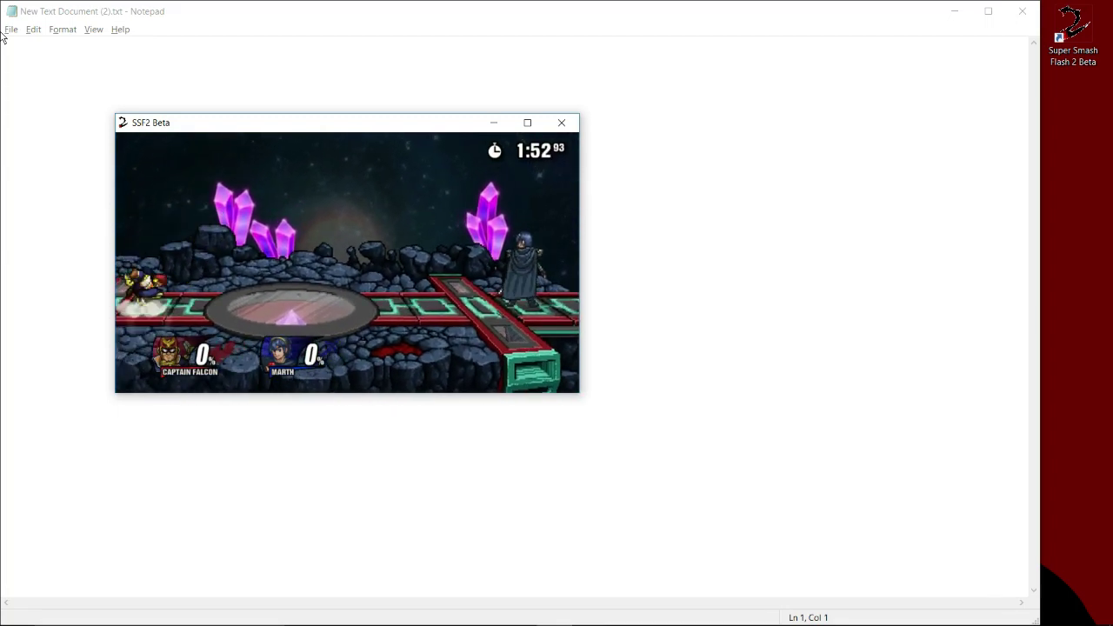
pyautogui.press('Return')
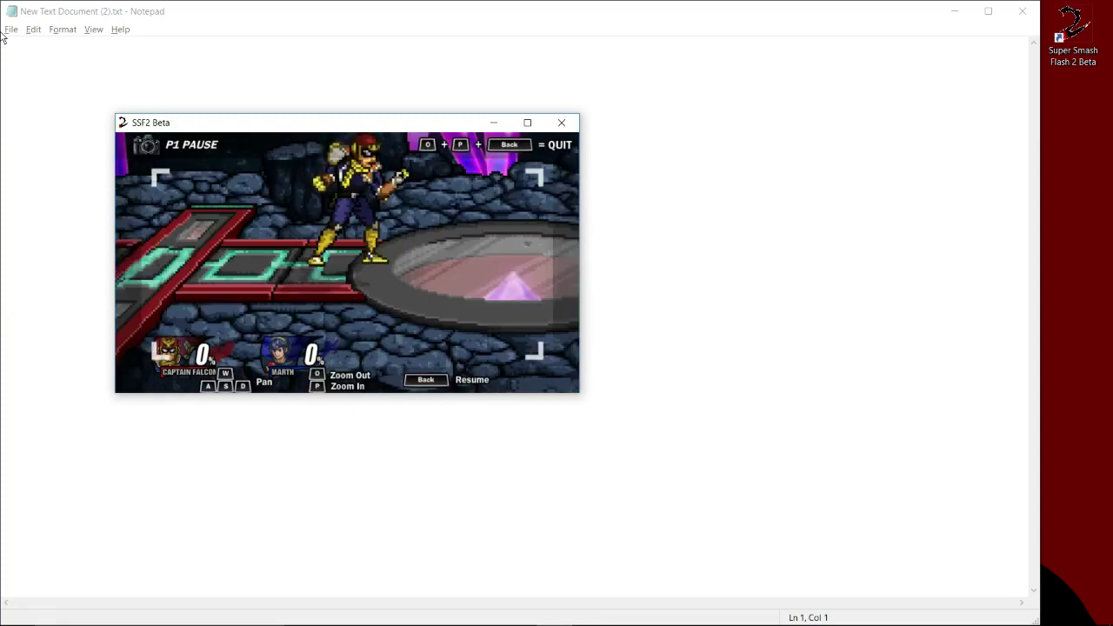
pyautogui.press('Escape')
pyautogui.press('Return')
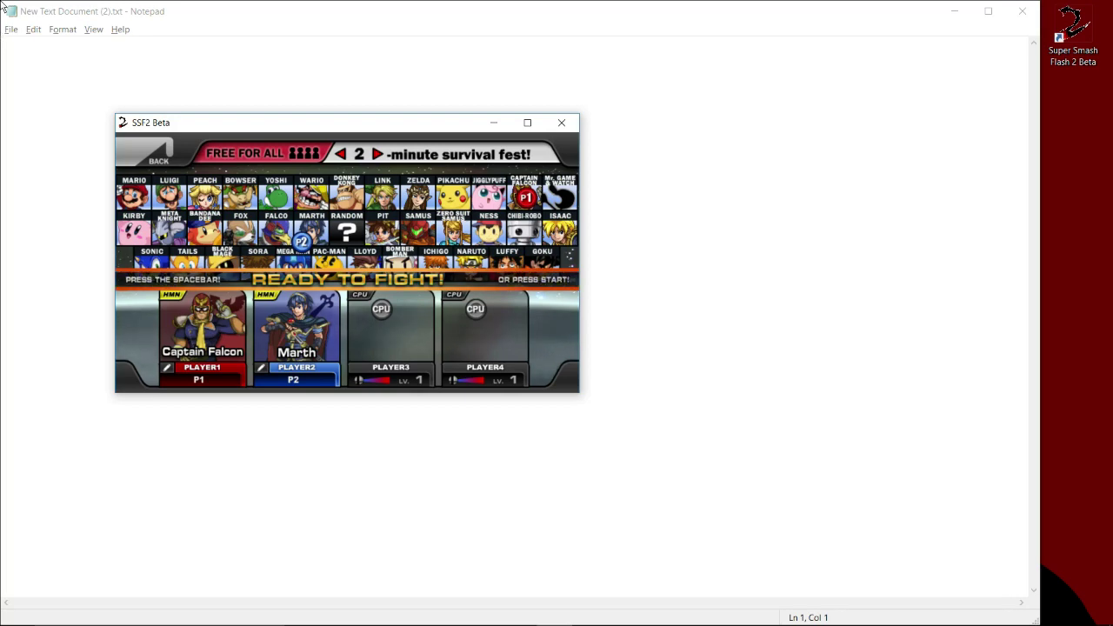
pyautogui.click(144, 147)
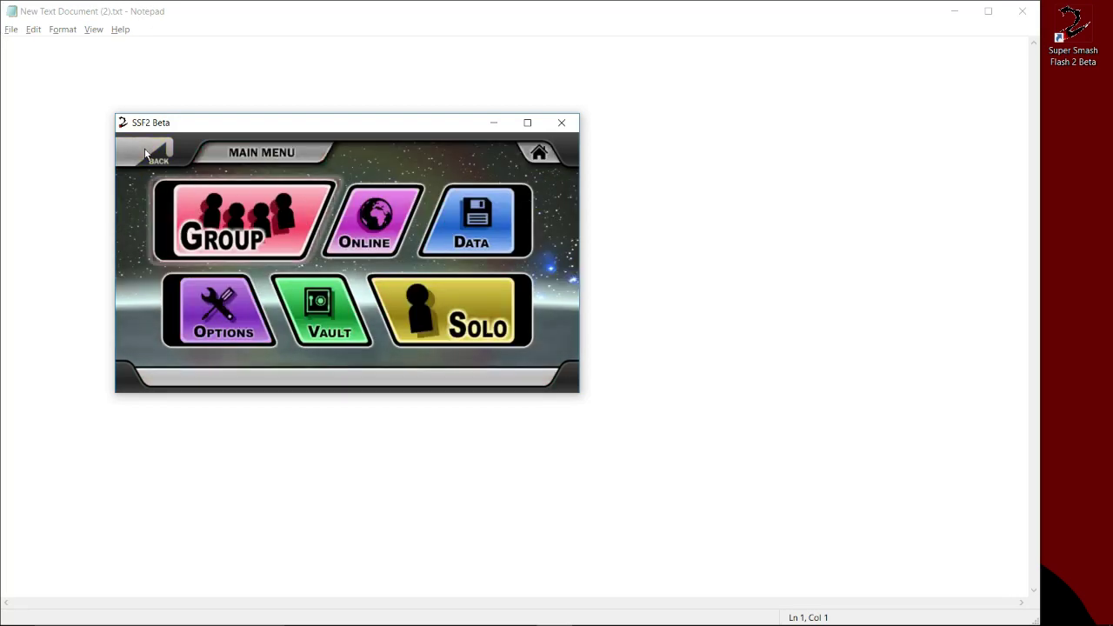
# Go back from the Main Menu to the title screen with the PLAY! prompt
pyautogui.click(144, 148)
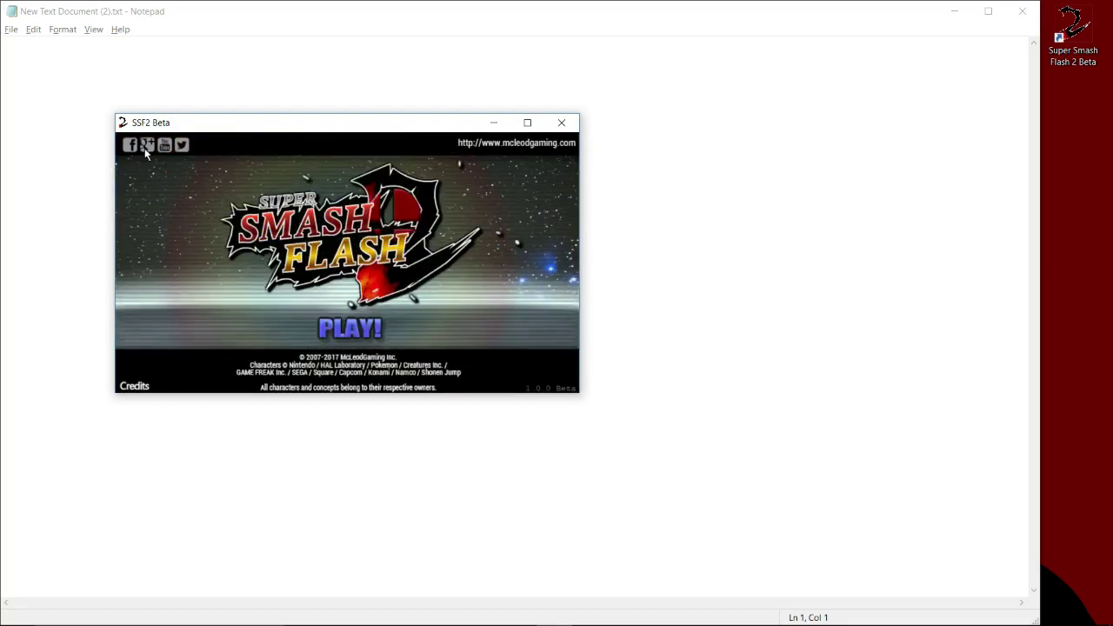